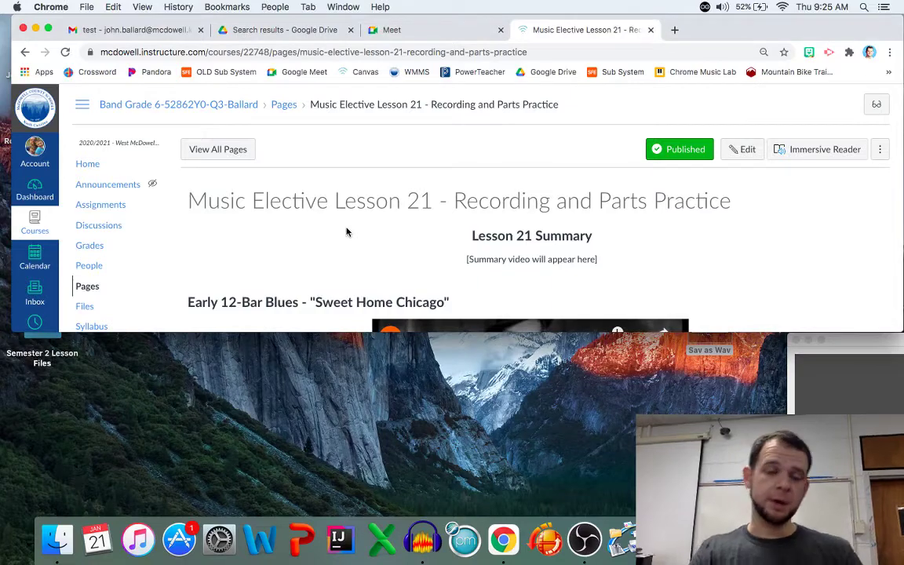
Make the Canvas lesson page full screen and scroll to its Recording section with the 120 BPM metronome video
{"action": "left_click", "coordinate": [48, 29]}
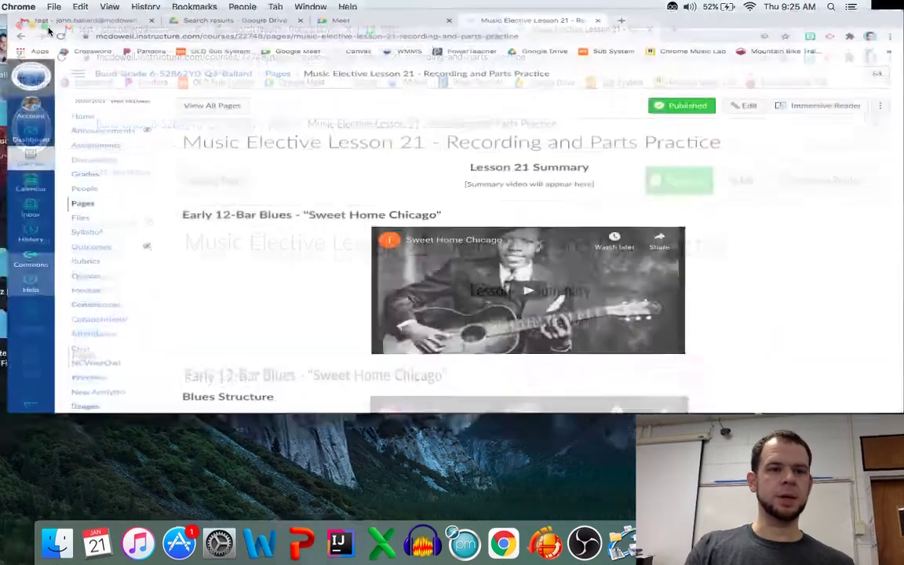
{"action": "scroll", "coordinate": [162, 323], "scroll_direction": "down", "scroll_amount": 3}
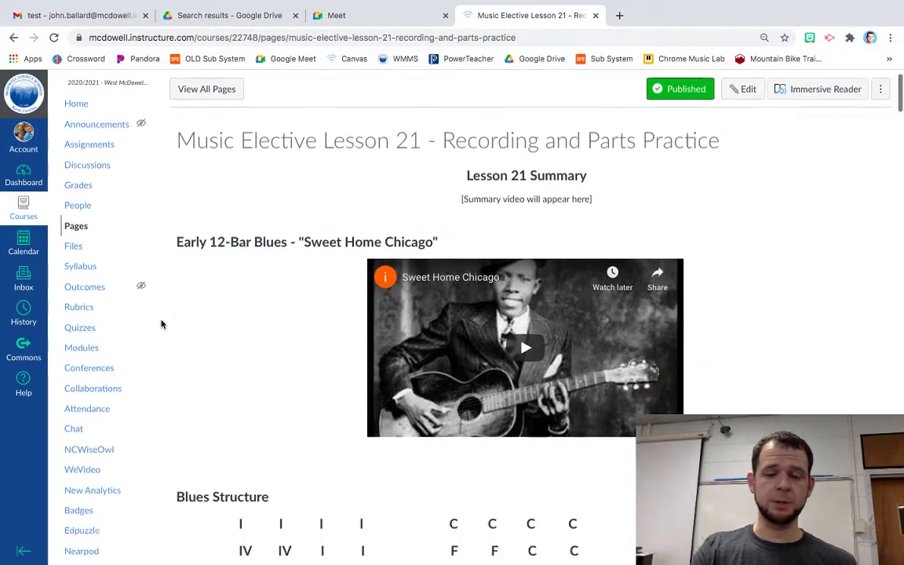
{"action": "scroll", "coordinate": [162, 324], "scroll_direction": "down", "scroll_amount": 20}
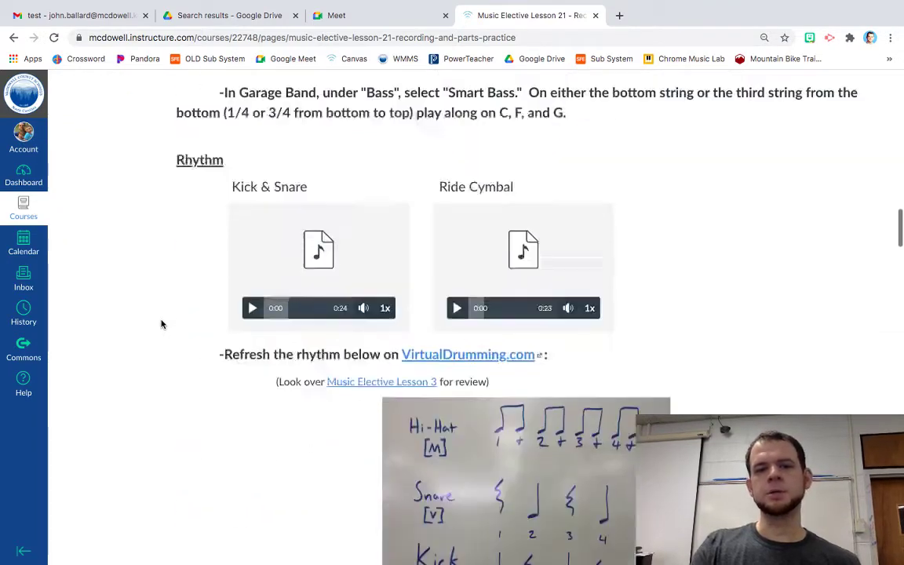
{"action": "scroll", "coordinate": [162, 324], "scroll_direction": "down", "scroll_amount": 20}
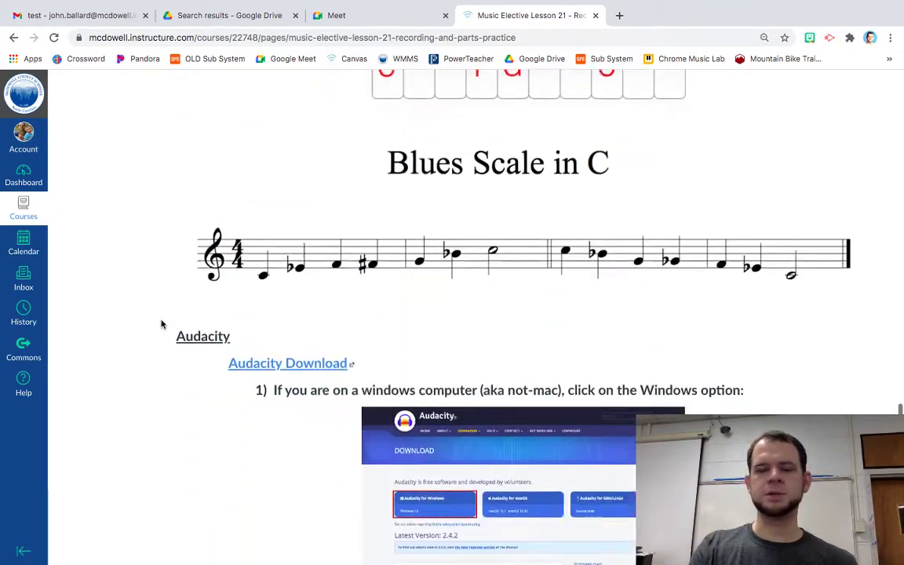
{"action": "scroll", "coordinate": [161, 322], "scroll_direction": "down", "scroll_amount": 5}
{"action": "scroll", "coordinate": [144, 259], "scroll_direction": "up", "scroll_amount": 5}
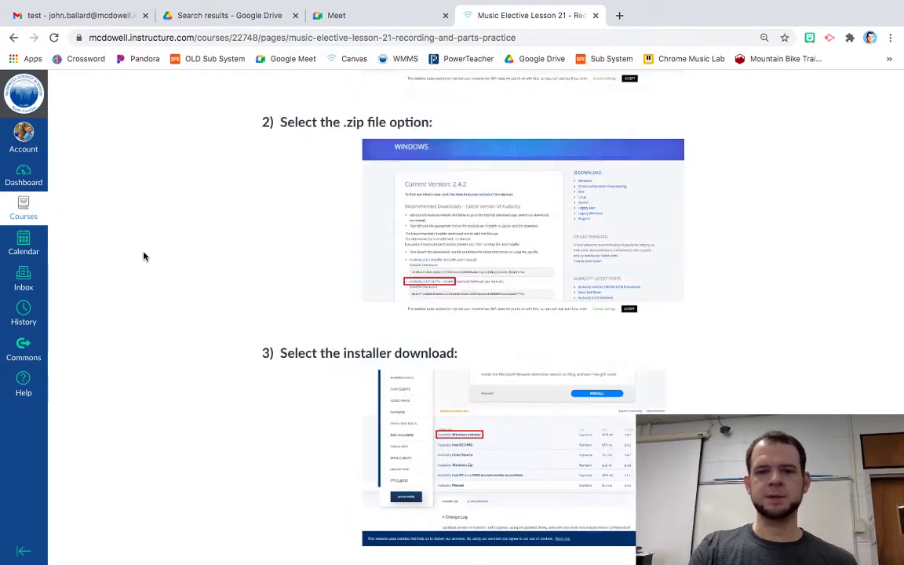
{"action": "scroll", "coordinate": [144, 256], "scroll_direction": "up", "scroll_amount": 2}
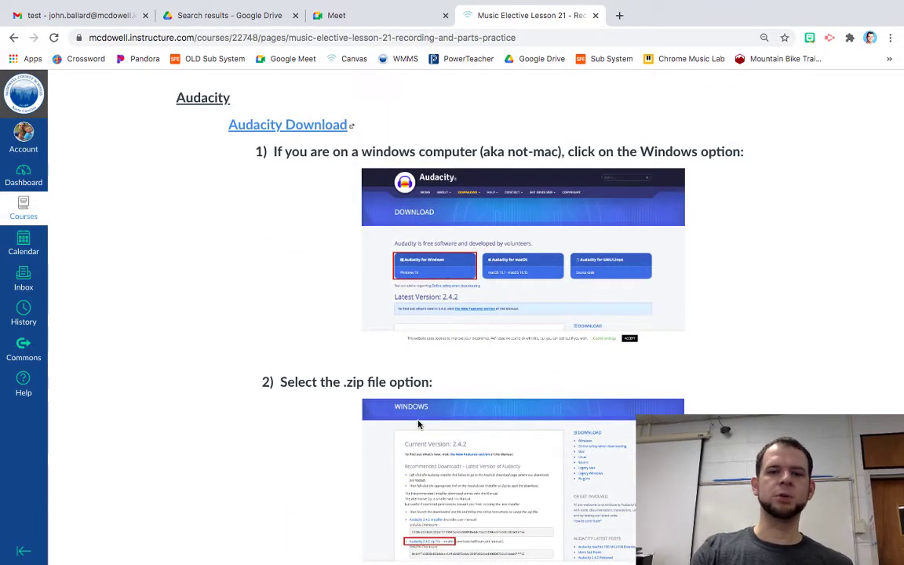
{"action": "scroll", "coordinate": [158, 344], "scroll_direction": "down", "scroll_amount": 10}
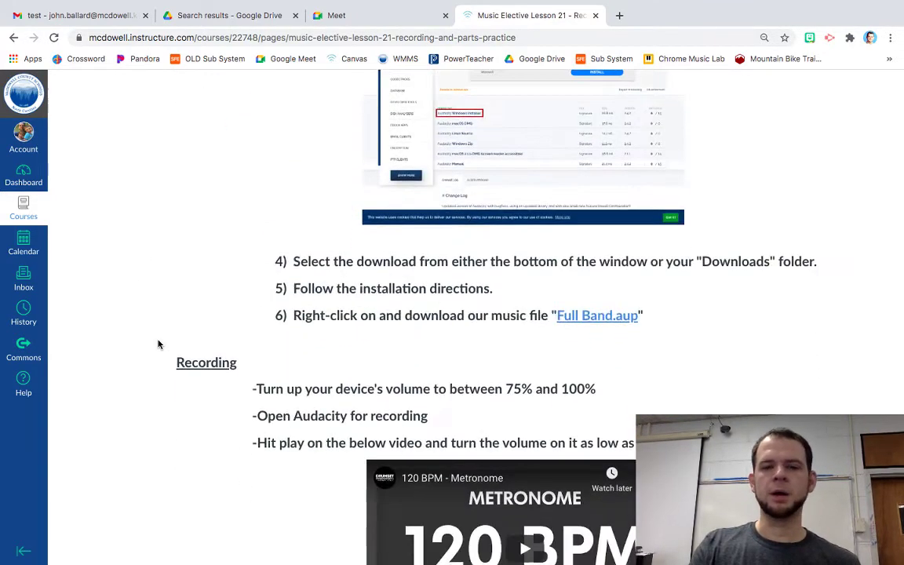
{"action": "scroll", "coordinate": [158, 343], "scroll_direction": "down", "scroll_amount": 5}
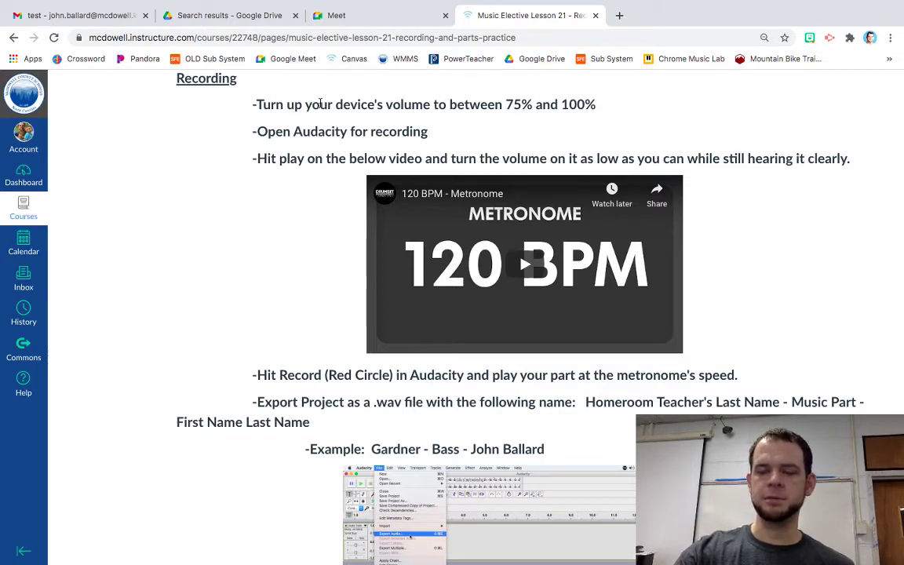
Raise the computer's sound volume, following the lesson's first recording step
{"action": "key", "text": "XF86AudioRaiseVolume"}
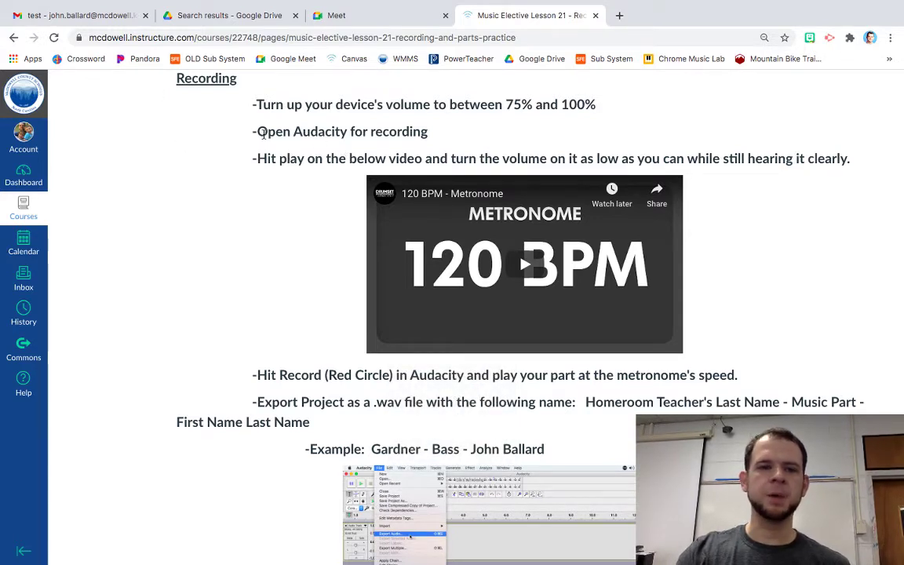
{"action": "mouse_move", "coordinate": [408, 559]}
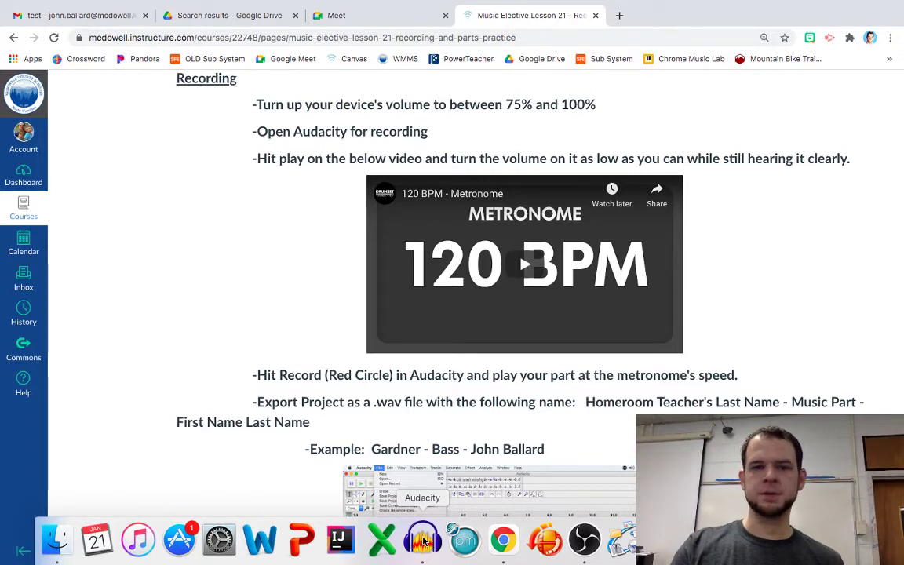
Bring up the empty Audacity project, minimize it, and return to the Canvas lesson in Chrome
{"action": "left_click", "coordinate": [423, 540]}
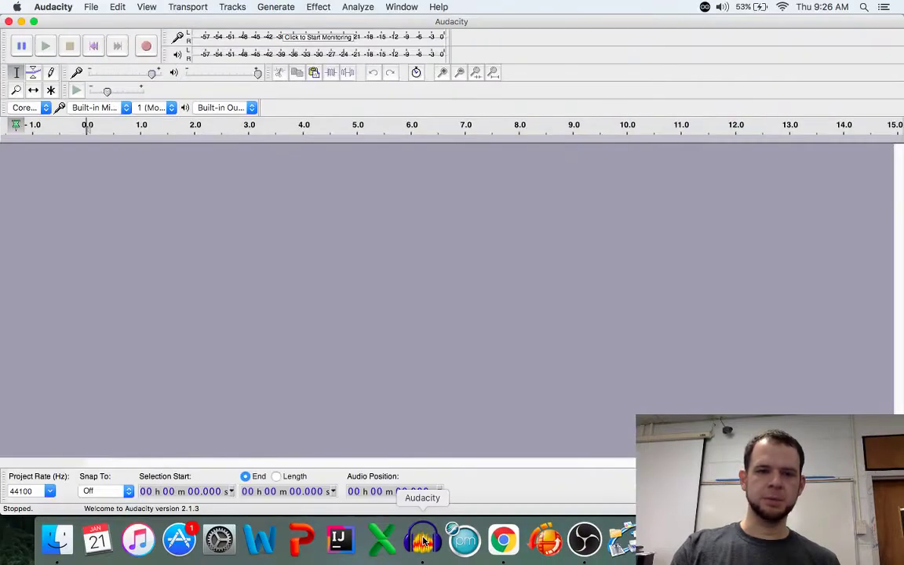
{"action": "left_click", "coordinate": [21, 22]}
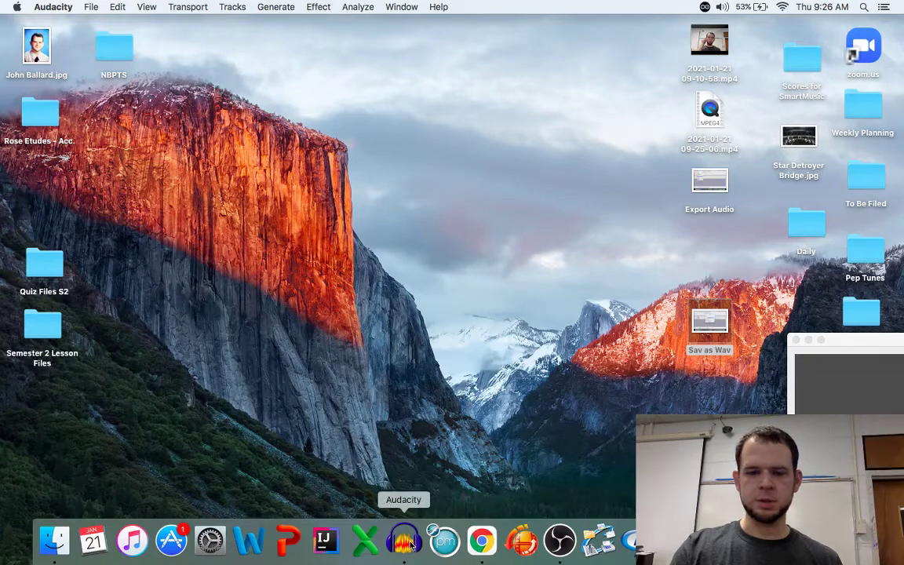
{"action": "left_click", "coordinate": [486, 540]}
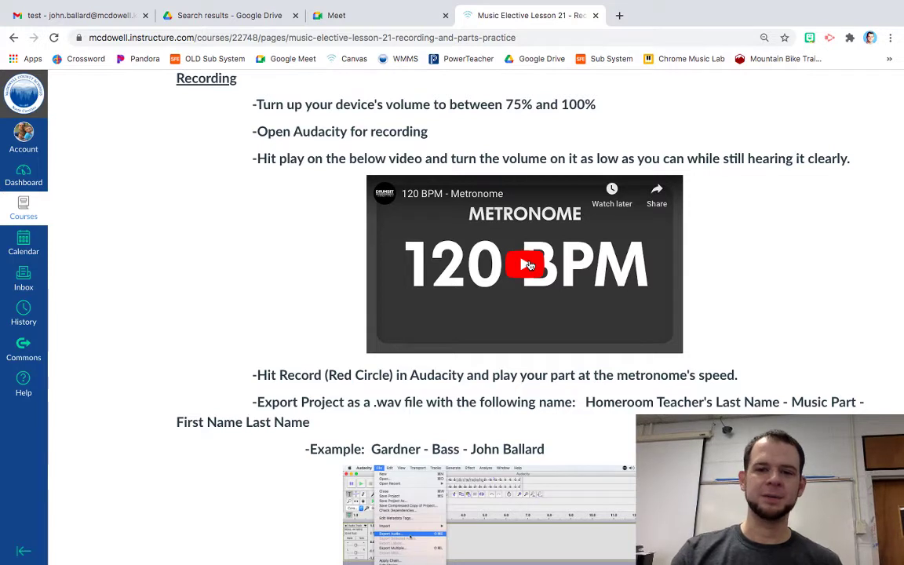
Play the 120 BPM metronome video with its volume slider turned all the way down
{"action": "left_click", "coordinate": [527, 265]}
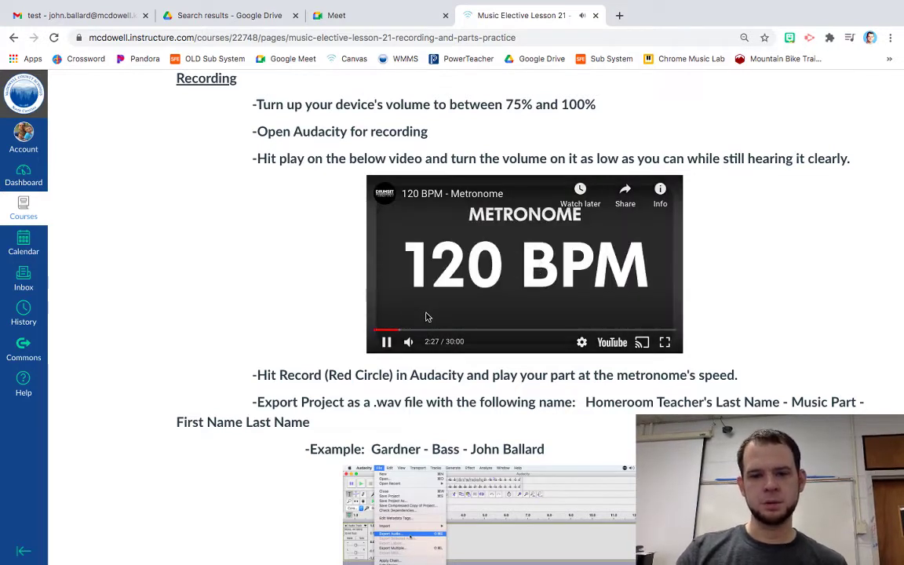
{"action": "mouse_move", "coordinate": [408, 343]}
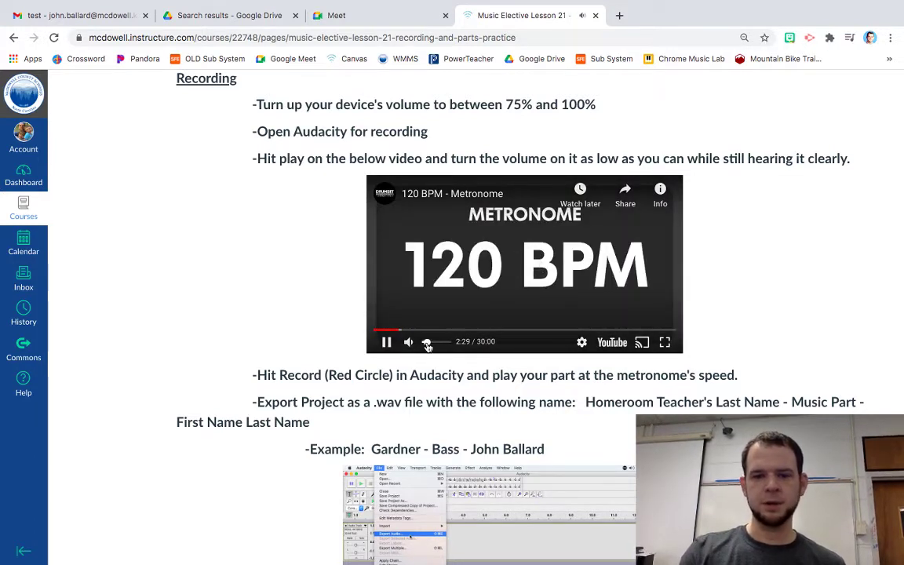
{"action": "left_click_drag", "start_coordinate": [427, 347], "coordinate": [425, 347]}
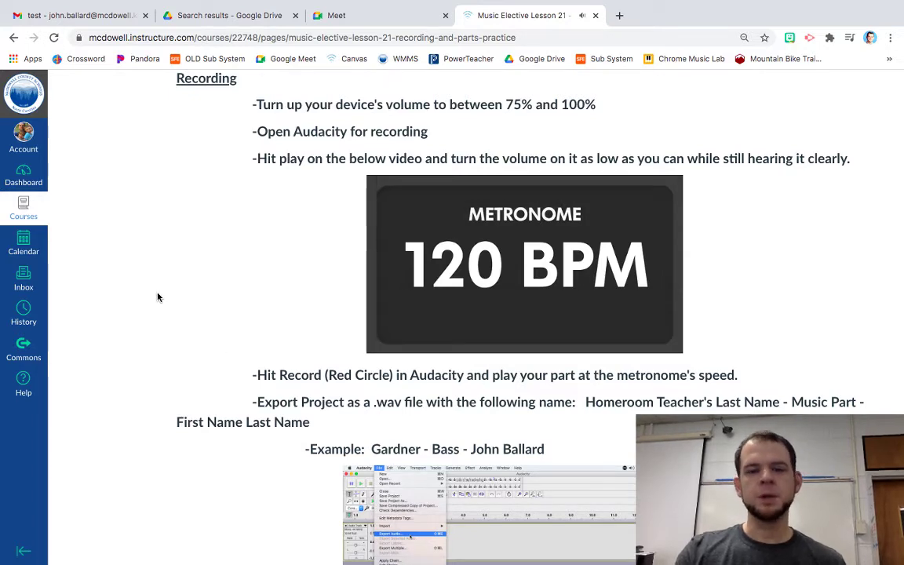
{"action": "scroll", "coordinate": [157, 296], "scroll_direction": "down", "scroll_amount": 3}
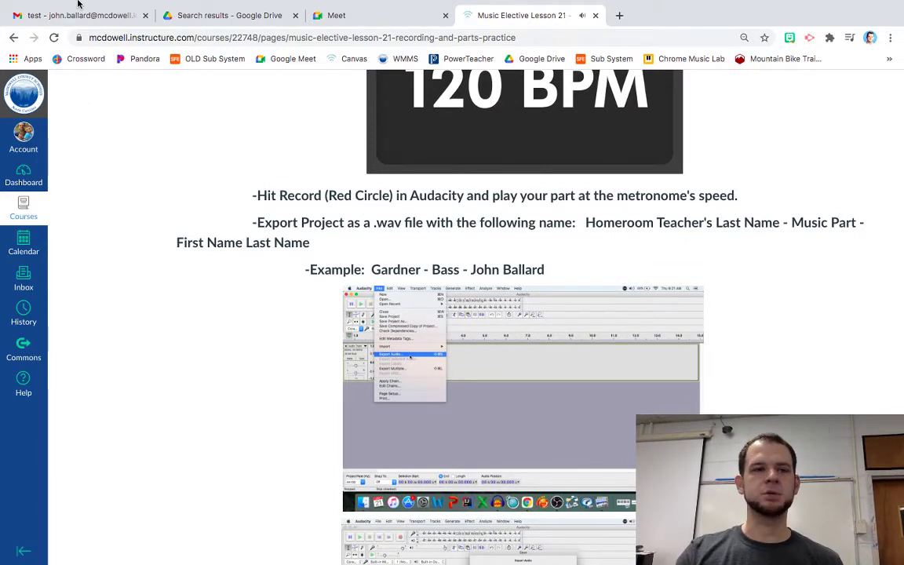
Exit full screen, start a new Audacity recording, and minimize Audacity while it keeps recording
{"action": "mouse_move", "coordinate": [74, 2]}
{"action": "left_click", "coordinate": [37, 22]}
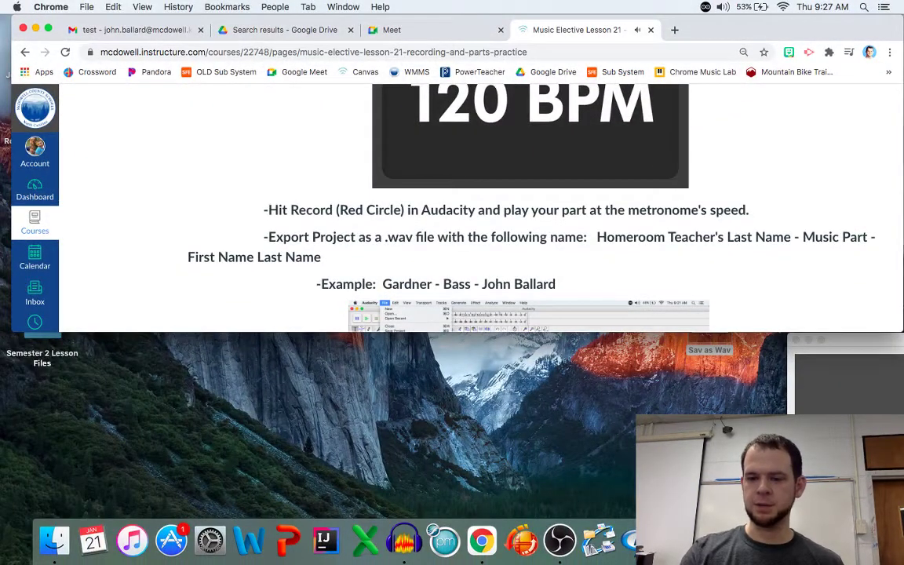
{"action": "left_click", "coordinate": [404, 540]}
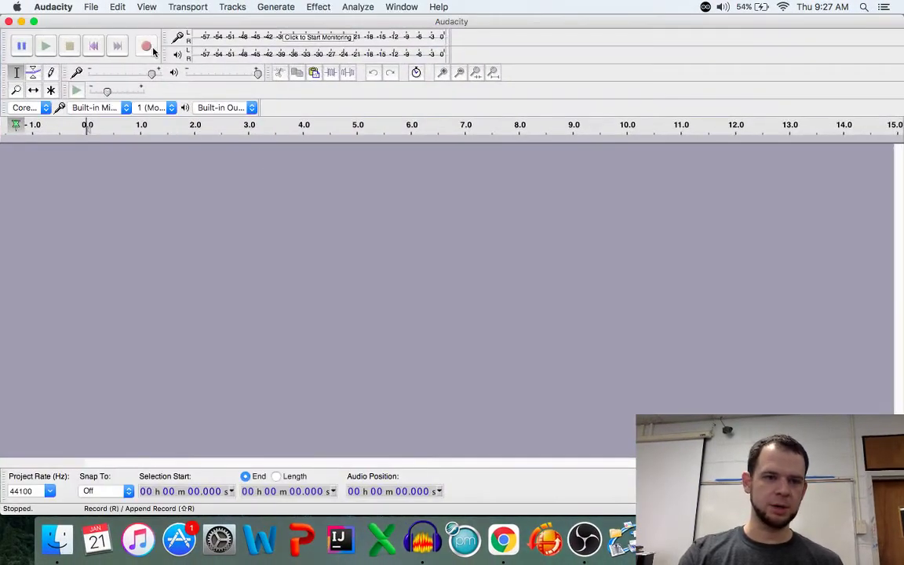
{"action": "left_click", "coordinate": [146, 46]}
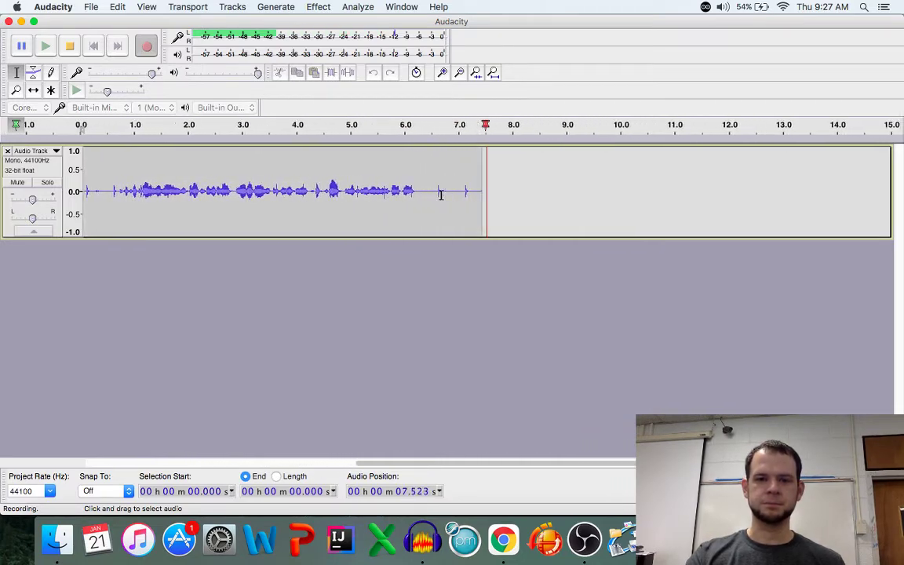
{"action": "left_click", "coordinate": [21, 22]}
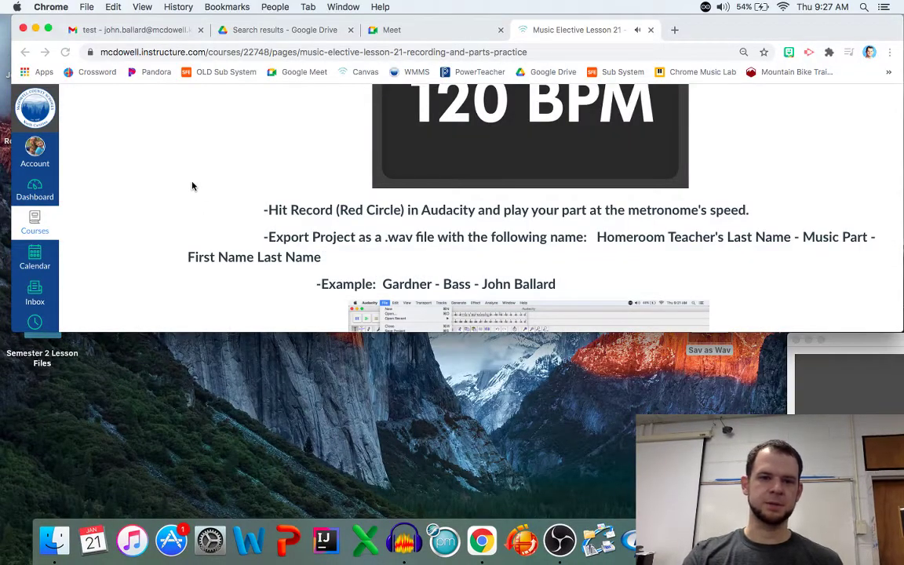
Check the lesson's bass-clef part and open the Shared Piano in its own window
{"action": "scroll", "coordinate": [192, 186], "scroll_direction": "up", "scroll_amount": 15}
{"action": "scroll", "coordinate": [192, 187], "scroll_direction": "down", "scroll_amount": 20}
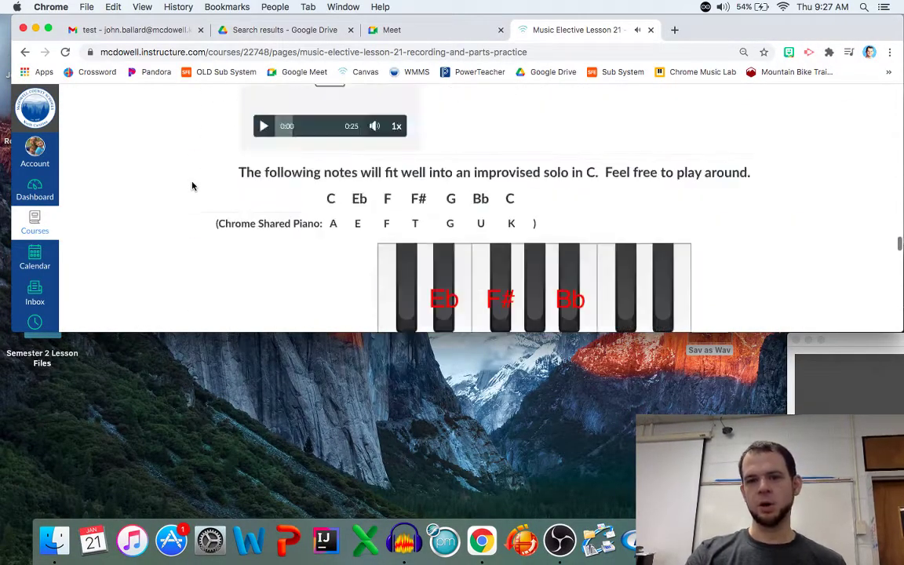
{"action": "scroll", "coordinate": [192, 186], "scroll_direction": "up", "scroll_amount": 10}
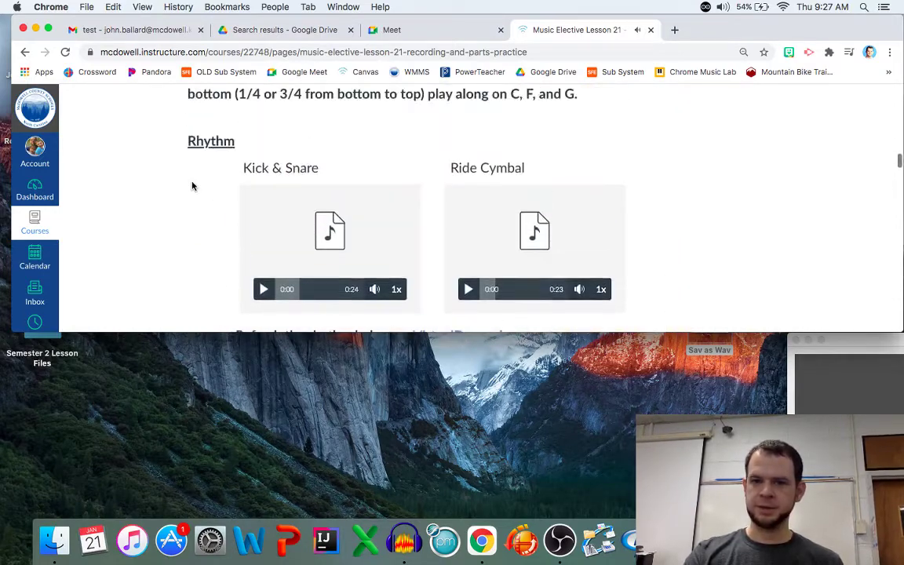
{"action": "scroll", "coordinate": [192, 186], "scroll_direction": "down", "scroll_amount": 2}
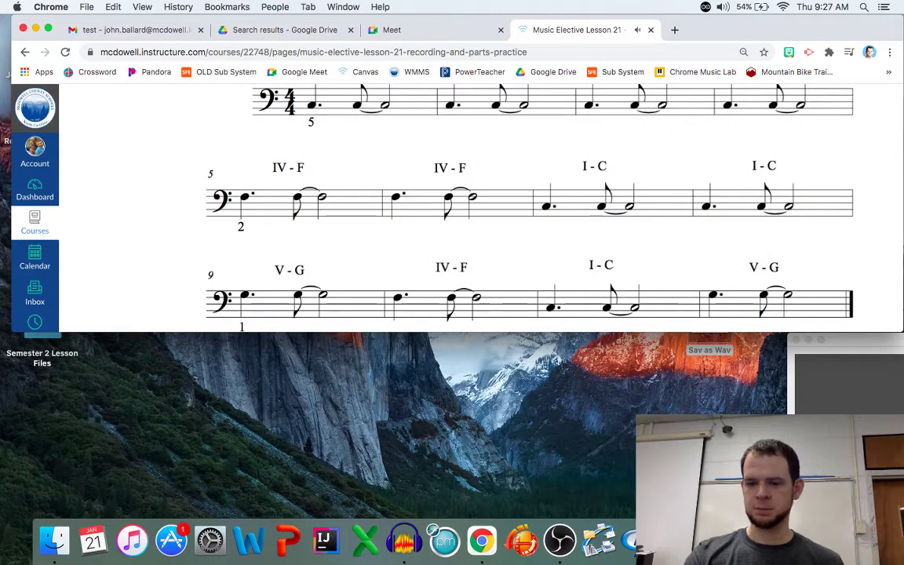
{"action": "left_click", "coordinate": [482, 541]}
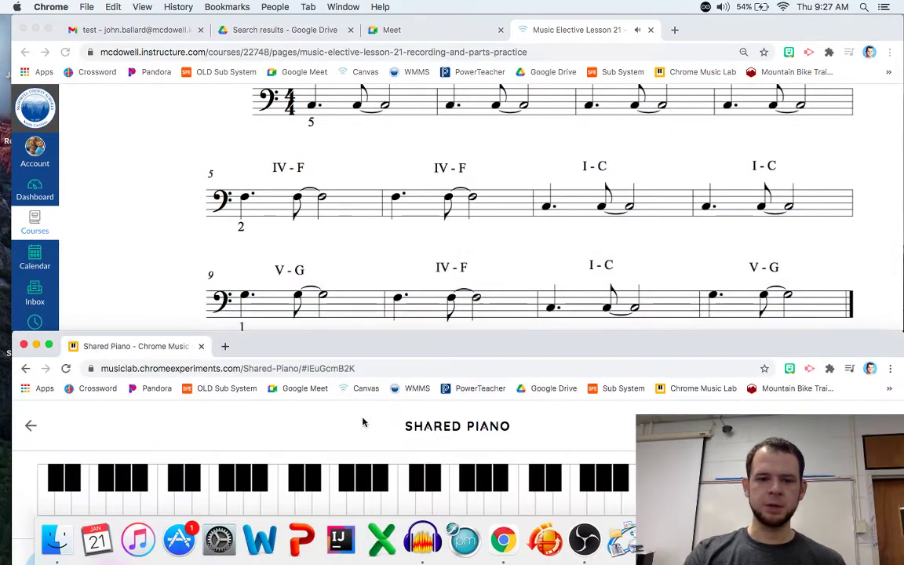
Play the bass notes C, D, F, E, D, C, C on the Shared Piano, then return to Audacity
{"action": "key", "text": "a"}
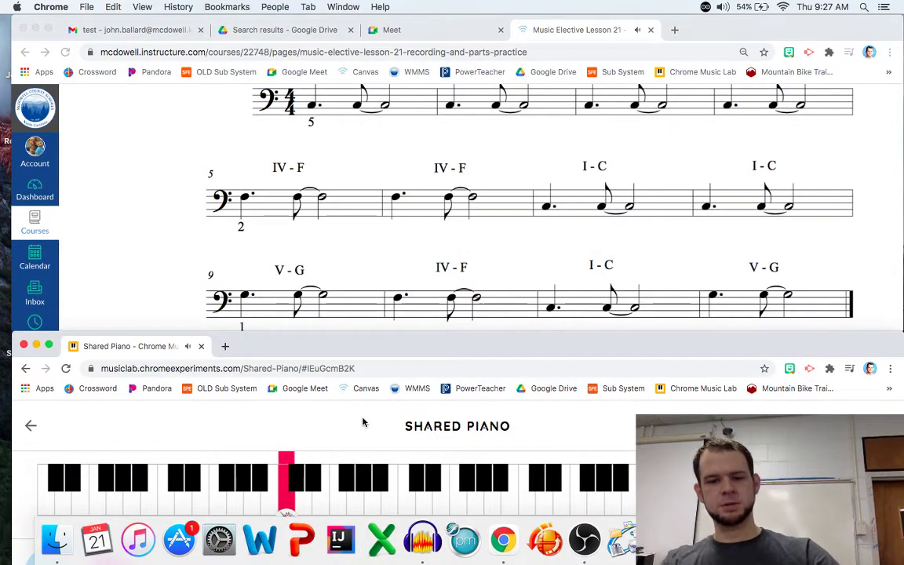
{"action": "key", "text": "s"}
{"action": "key", "text": "f"}
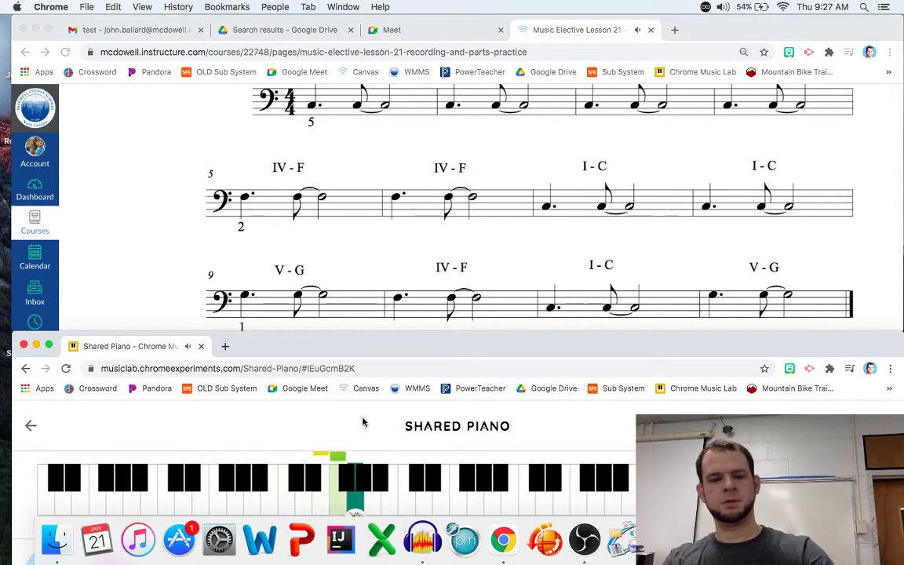
{"action": "key", "text": "d"}
{"action": "key", "text": "s"}
{"action": "key", "text": "a"}
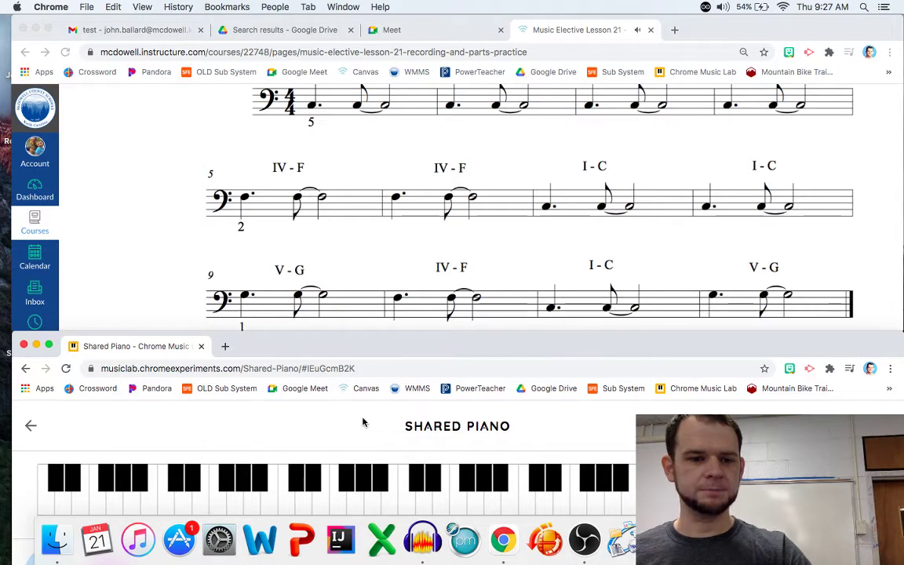
{"action": "key", "text": "a"}
{"action": "key", "text": "a"}
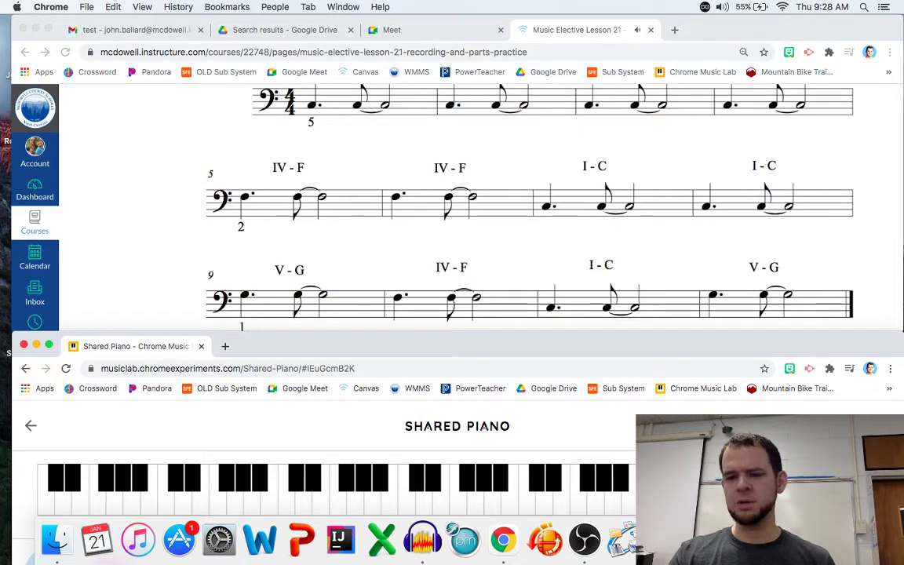
{"action": "left_click", "coordinate": [423, 540]}
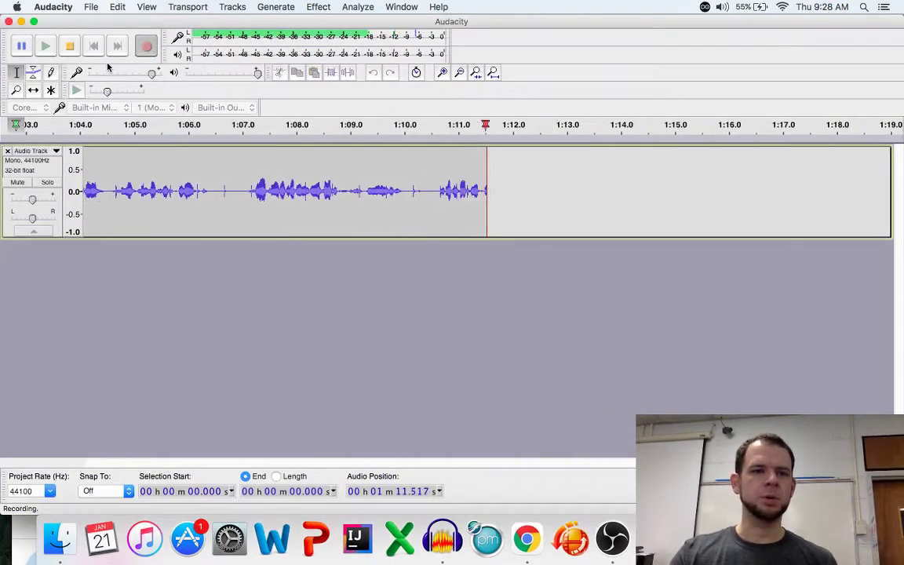
Stop the recording and scroll the lesson page to the Export Project .wav naming steps
{"action": "left_click", "coordinate": [70, 46]}
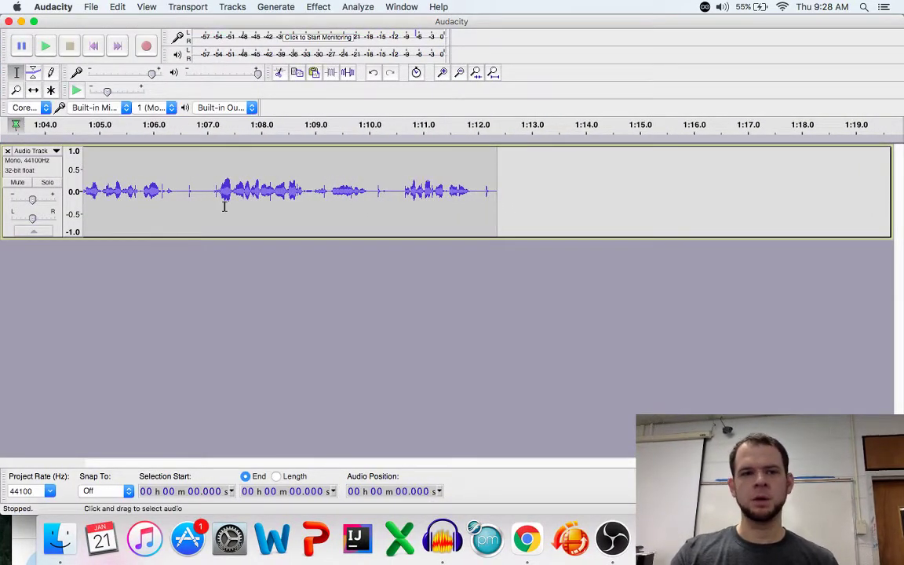
{"action": "left_click", "coordinate": [511, 524]}
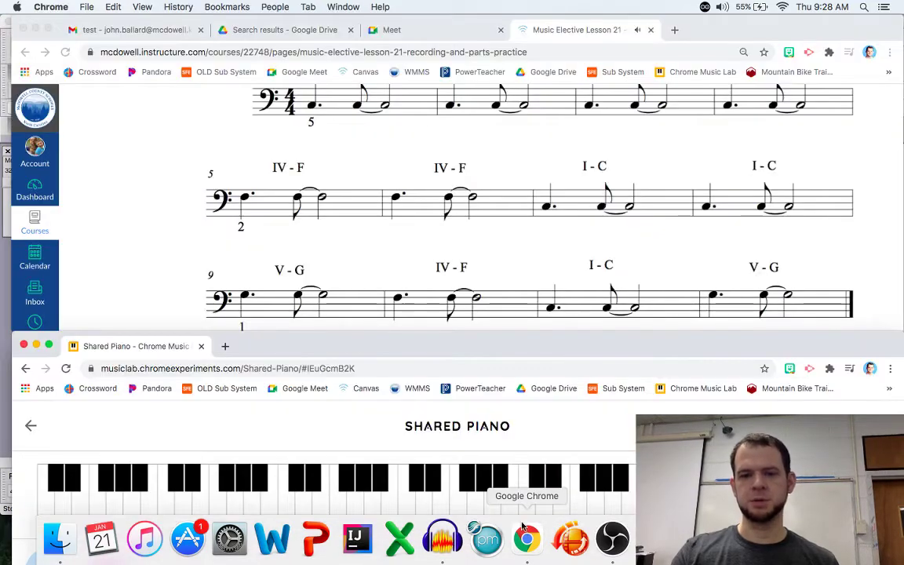
{"action": "scroll", "coordinate": [464, 174], "scroll_direction": "down", "scroll_amount": 3}
{"action": "scroll", "coordinate": [464, 174], "scroll_direction": "down", "scroll_amount": 15}
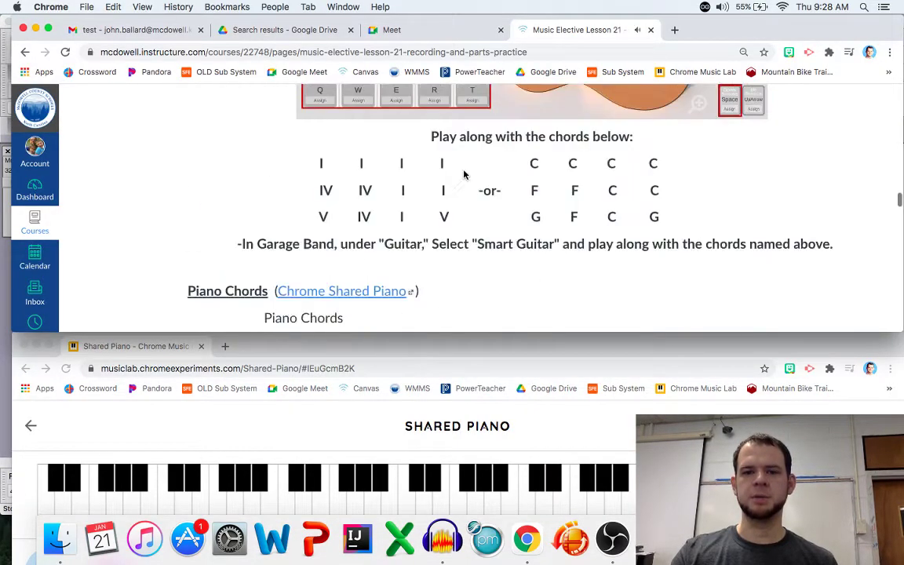
{"action": "scroll", "coordinate": [464, 175], "scroll_direction": "down", "scroll_amount": 20}
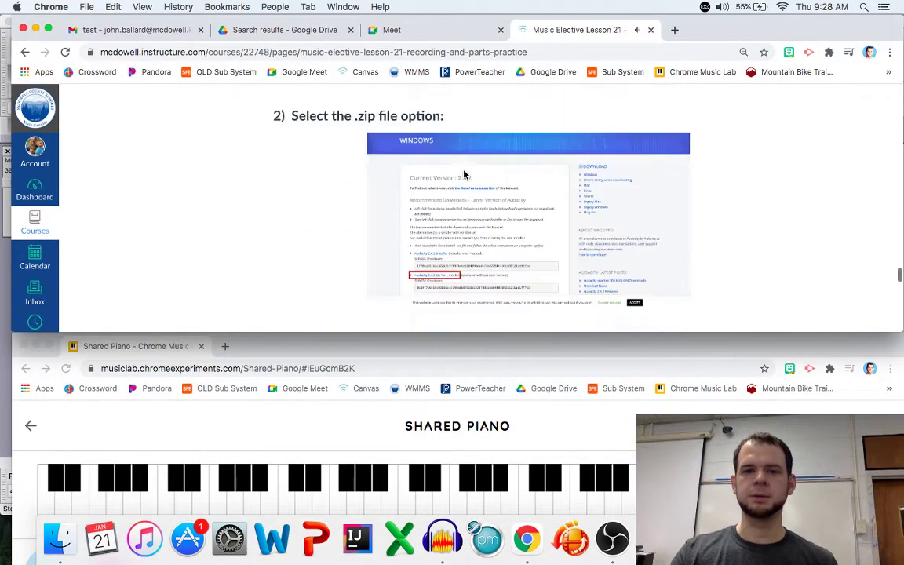
{"action": "scroll", "coordinate": [464, 174], "scroll_direction": "up", "scroll_amount": 5}
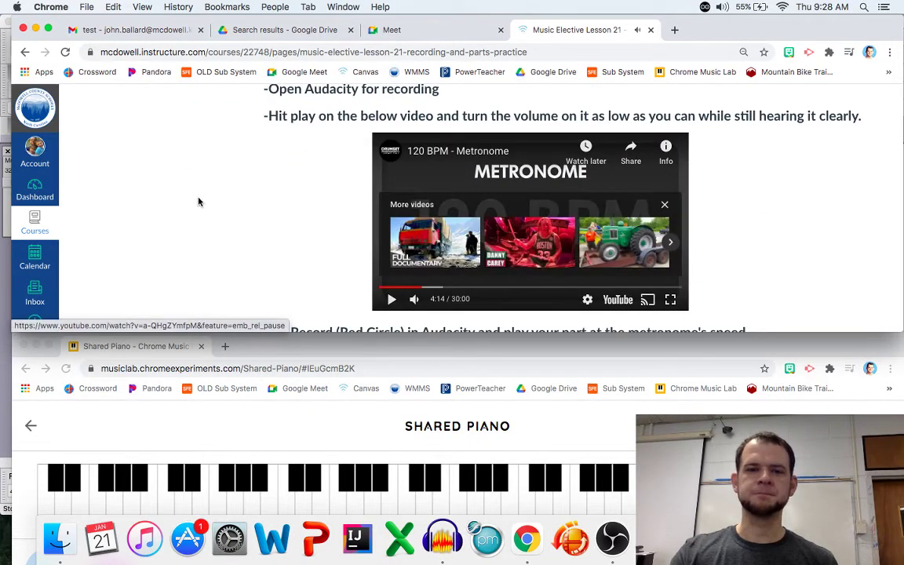
{"action": "scroll", "coordinate": [198, 202], "scroll_direction": "down", "scroll_amount": 1}
{"action": "scroll", "coordinate": [198, 202], "scroll_direction": "down", "scroll_amount": 3}
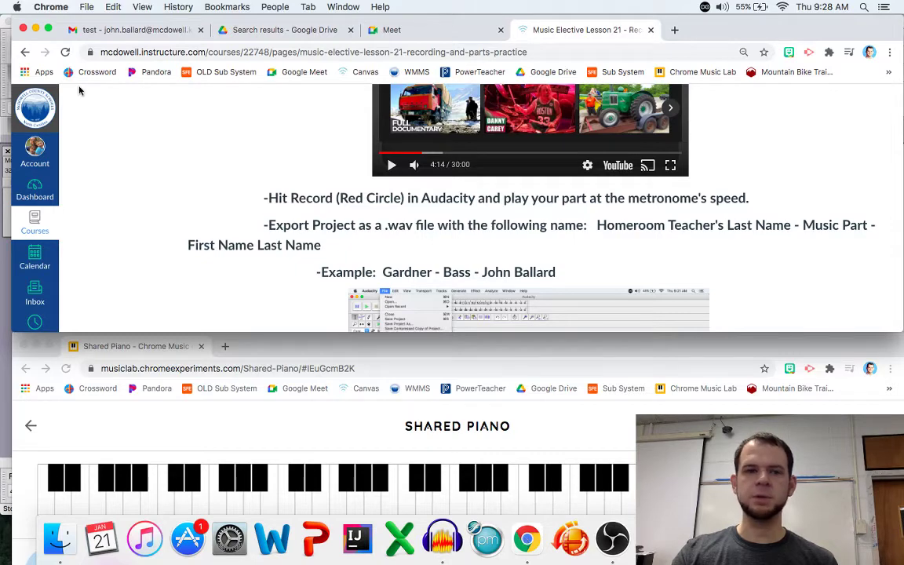
Scroll through the recorded track, marking around 37.6 s to find where the piano ends
{"action": "left_click", "coordinate": [442, 538]}
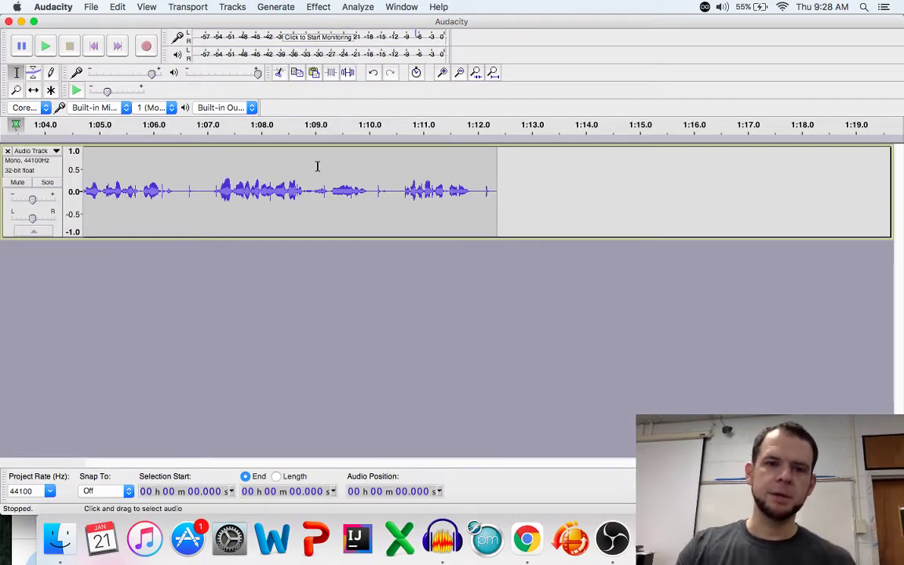
{"action": "scroll", "coordinate": [317, 166], "scroll_direction": "left", "scroll_amount": 10}
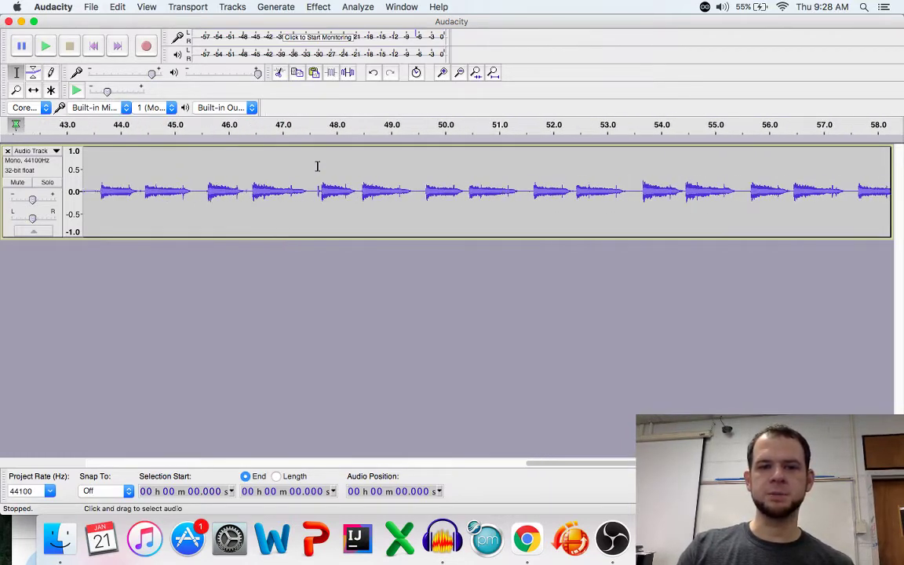
{"action": "scroll", "coordinate": [317, 165], "scroll_direction": "left", "scroll_amount": 5}
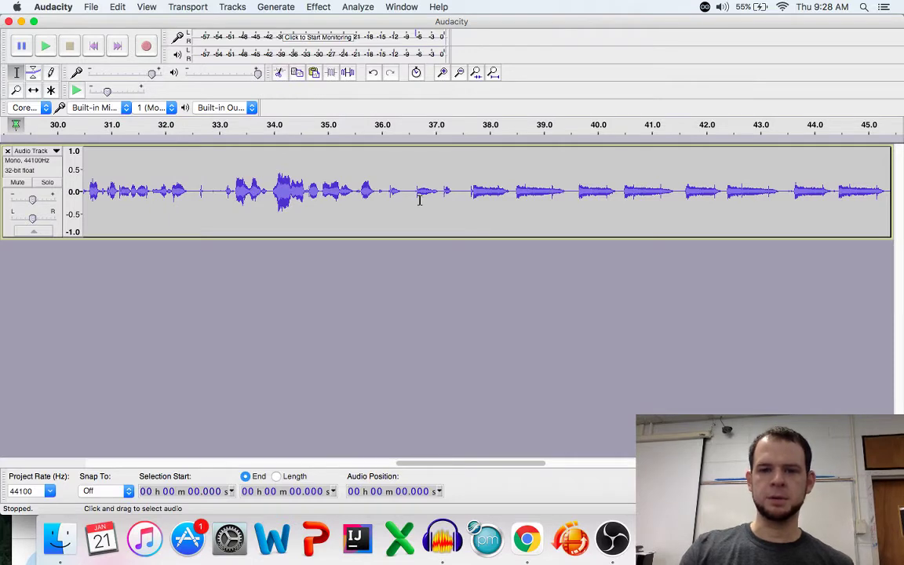
{"action": "left_click", "coordinate": [469, 191]}
{"action": "left_click_drag", "start_coordinate": [452, 189], "coordinate": [4, 161]}
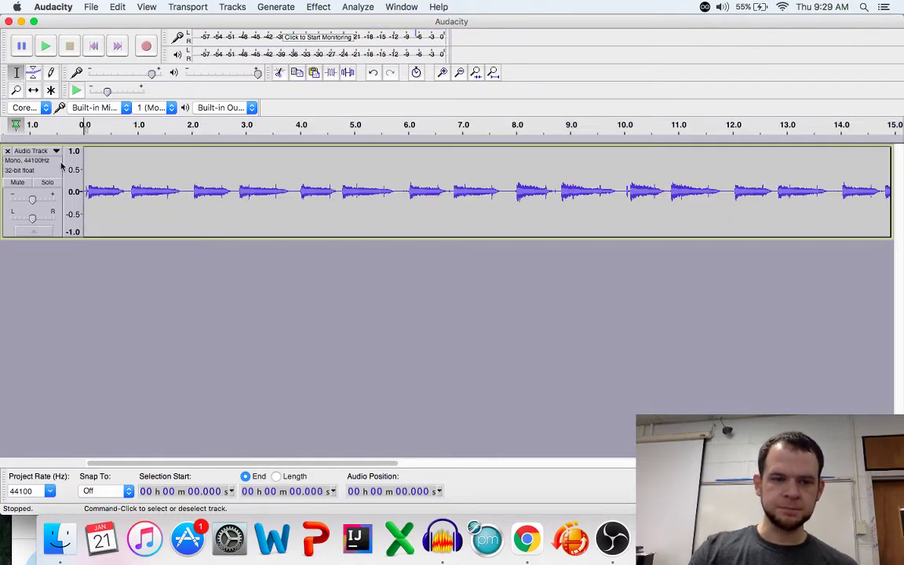
{"action": "scroll", "coordinate": [110, 205], "scroll_direction": "right", "scroll_amount": 10}
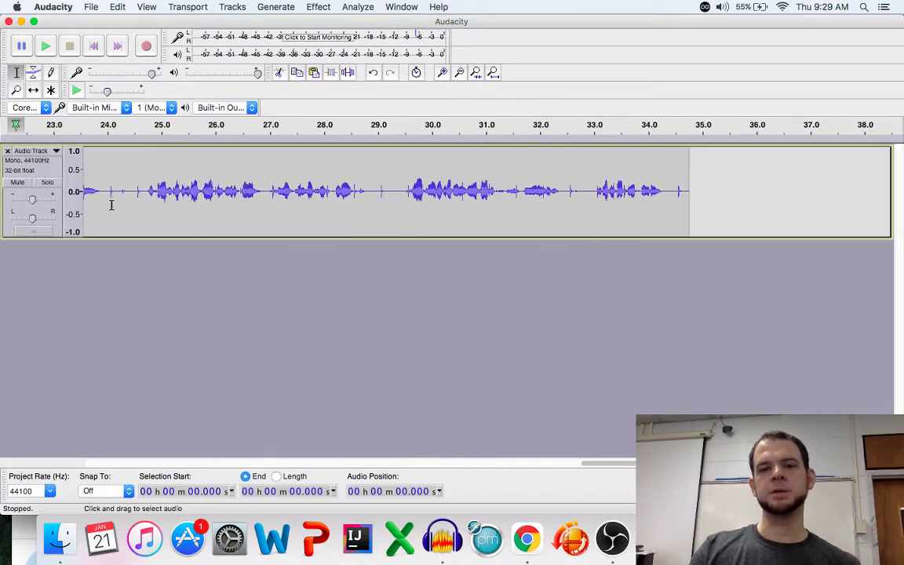
{"action": "scroll", "coordinate": [111, 206], "scroll_direction": "left", "scroll_amount": 3}
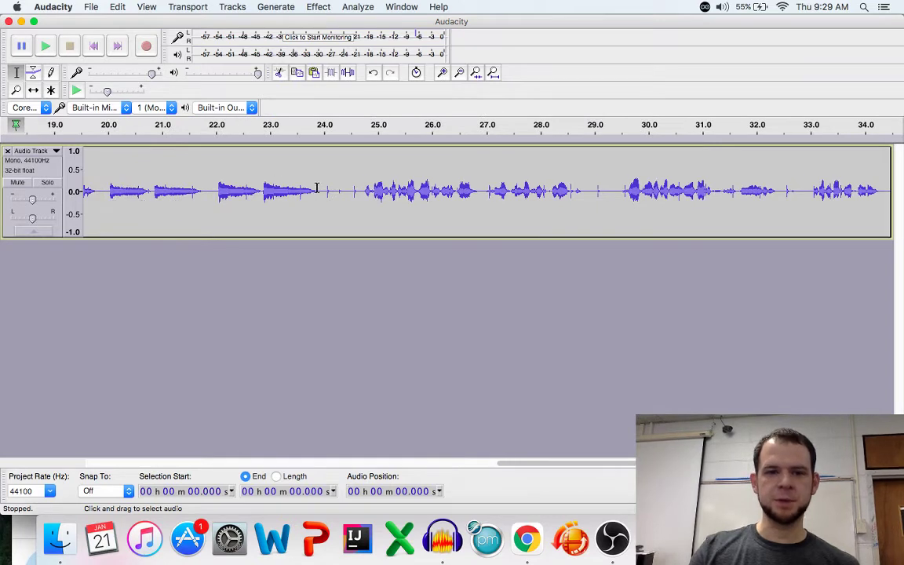
Delete the trailing talk after 23.9 s and play the trimmed track from the start
{"action": "mouse_move", "coordinate": [316, 189]}
{"action": "left_mouse_down"}
{"action": "mouse_move", "coordinate": [713, 107]}
{"action": "mouse_move", "coordinate": [898, 122]}
{"action": "left_mouse_up"}
{"action": "key", "text": "Delete"}
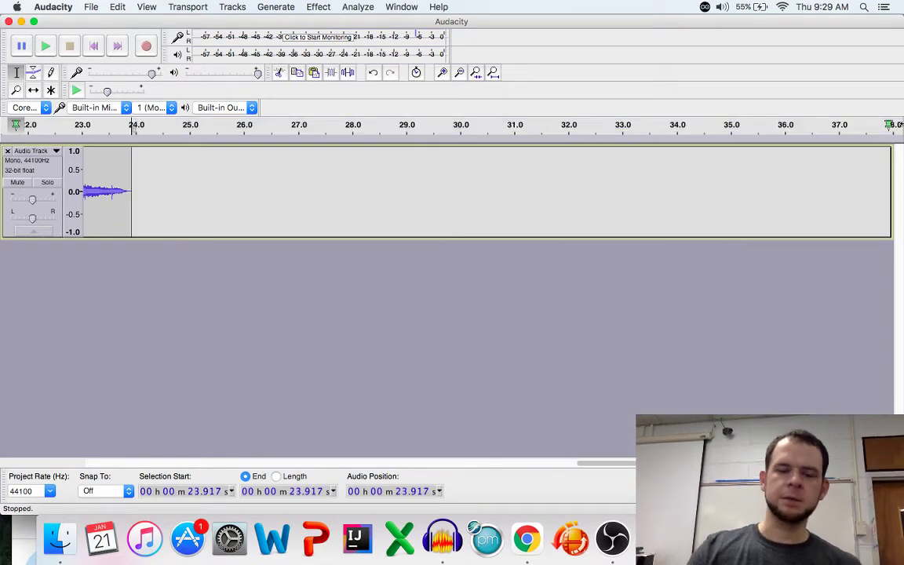
{"action": "scroll", "coordinate": [340, 174], "scroll_direction": "left", "scroll_amount": 10}
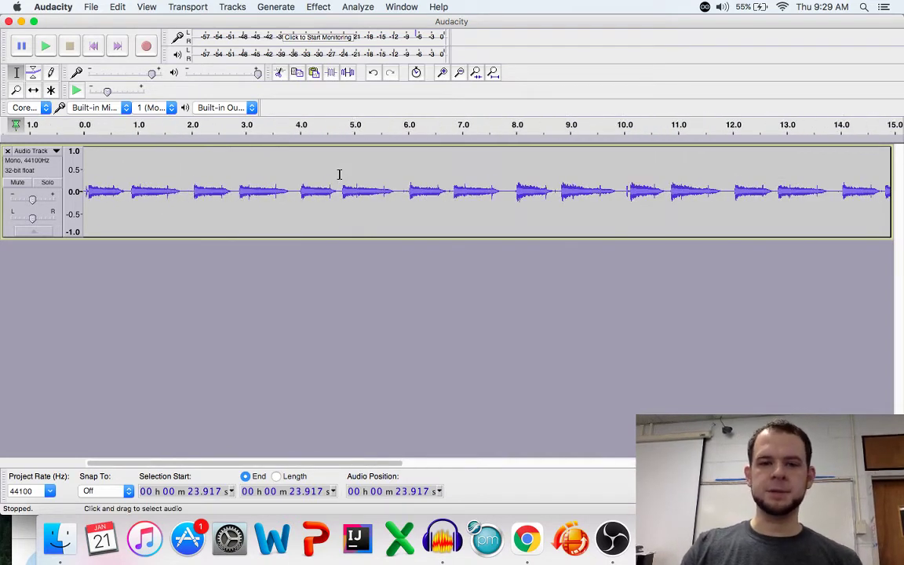
{"action": "left_click", "coordinate": [88, 190]}
{"action": "left_click", "coordinate": [45, 47]}
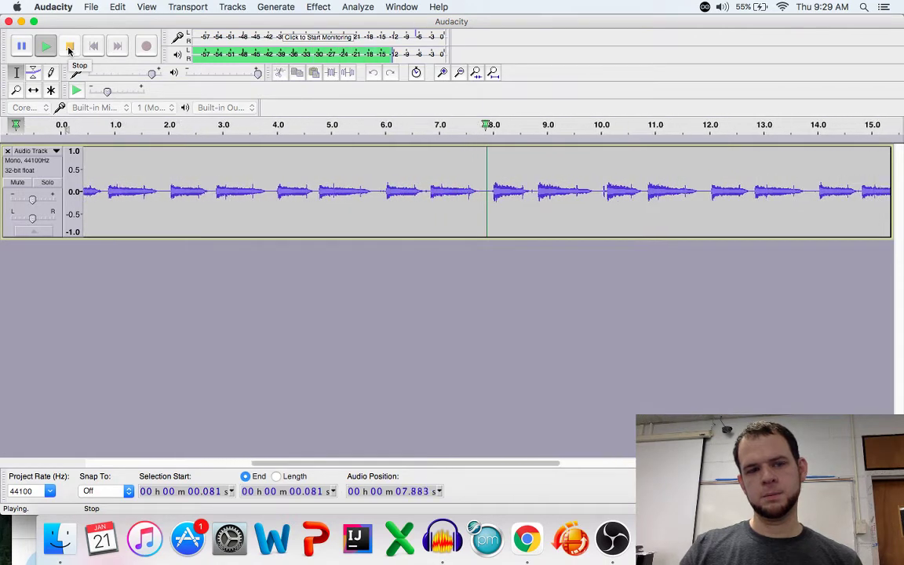
{"action": "left_click", "coordinate": [69, 49]}
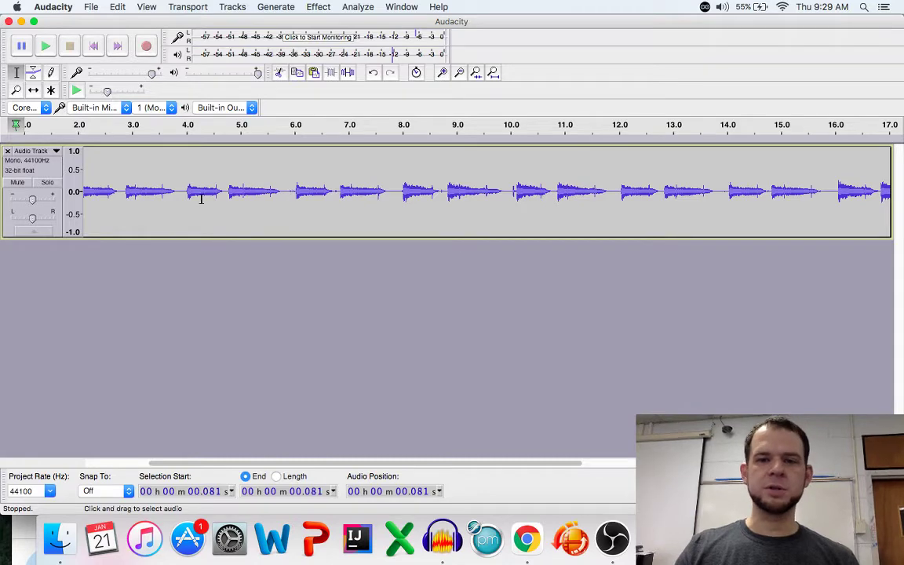
Maximize and restore the Audacity window, then switch back to the lesson page in Chrome
{"action": "left_click", "coordinate": [34, 22]}
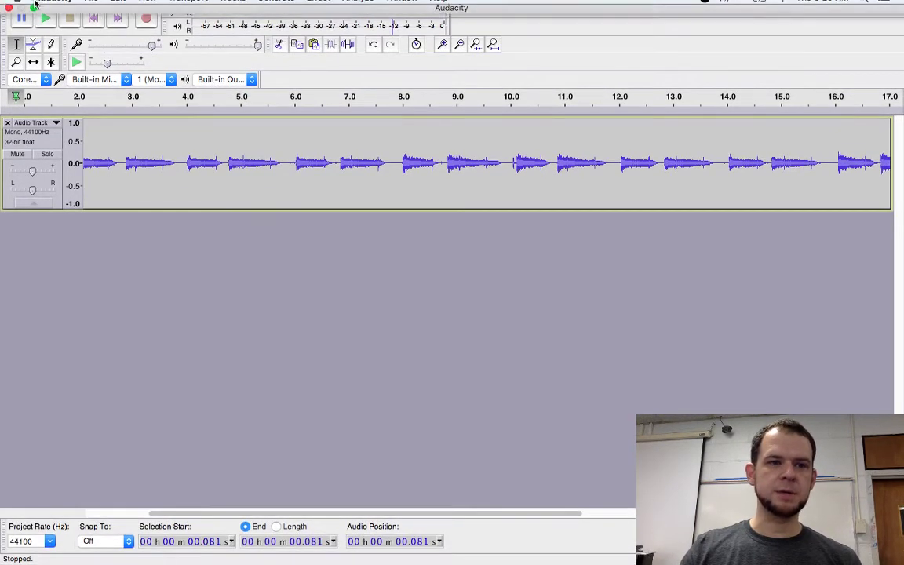
{"action": "left_click", "coordinate": [34, 22]}
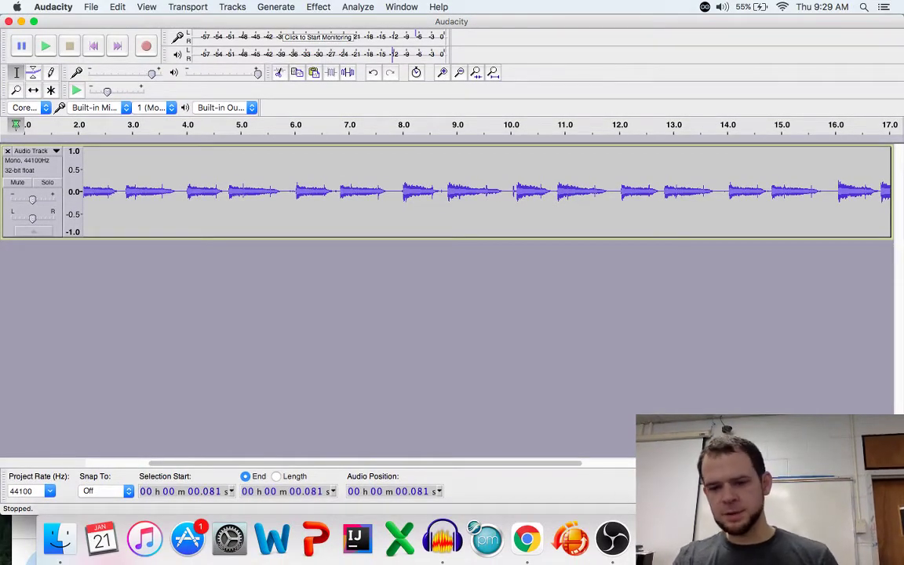
{"action": "left_click", "coordinate": [526, 540]}
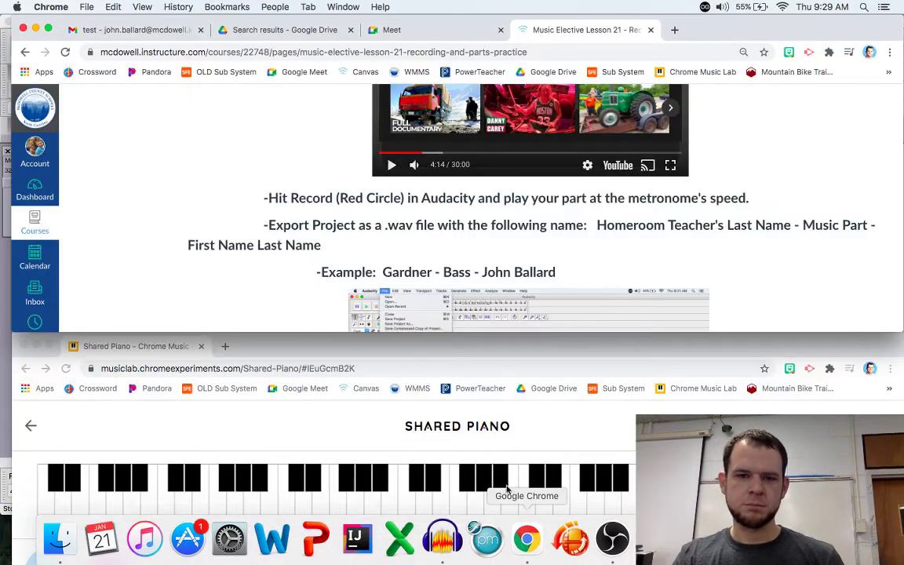
Review the lesson's File > Export Audio screenshots, then minimize Chrome and reactivate the Audacity track
{"action": "scroll", "coordinate": [284, 206], "scroll_direction": "down", "scroll_amount": 3}
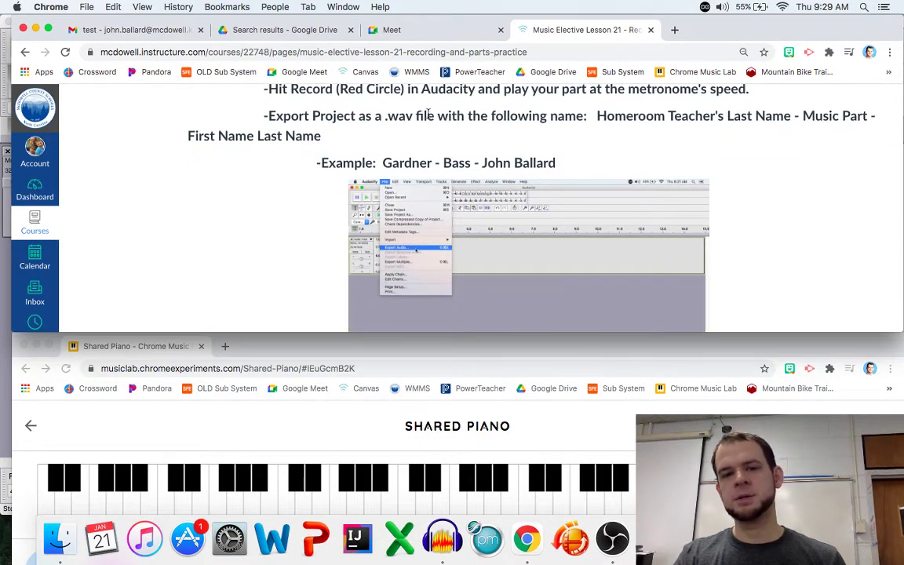
{"action": "scroll", "coordinate": [293, 186], "scroll_direction": "down", "scroll_amount": 3}
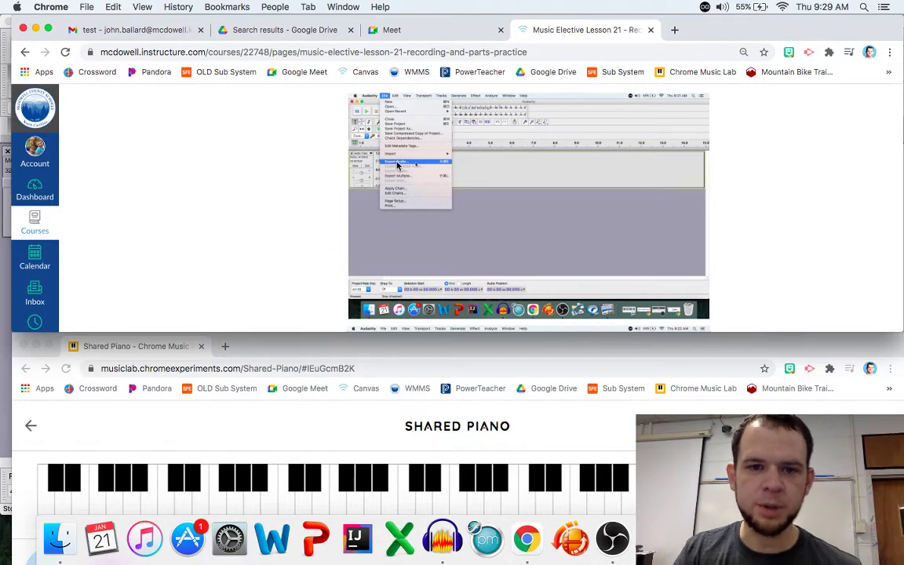
{"action": "scroll", "coordinate": [295, 151], "scroll_direction": "down", "scroll_amount": 8}
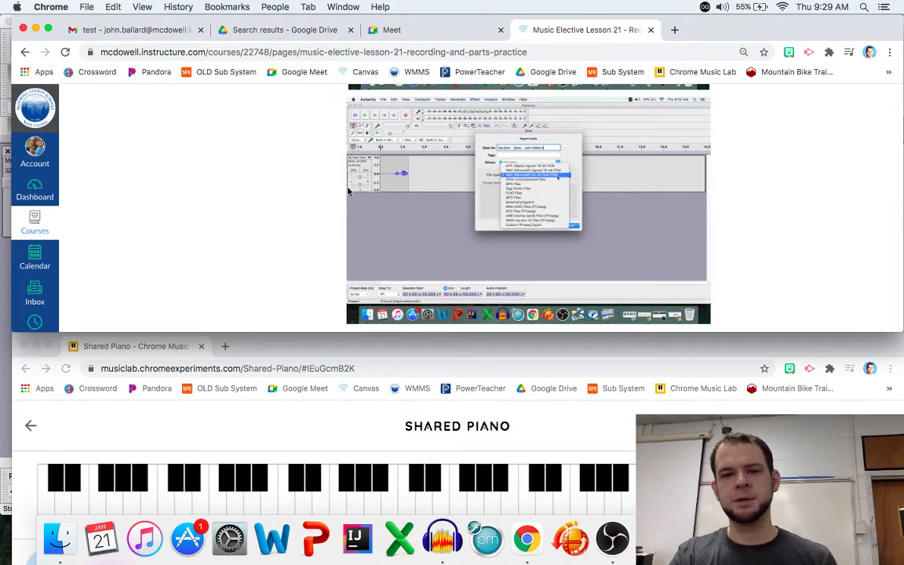
{"action": "left_click", "coordinate": [35, 30]}
{"action": "left_click", "coordinate": [284, 224]}
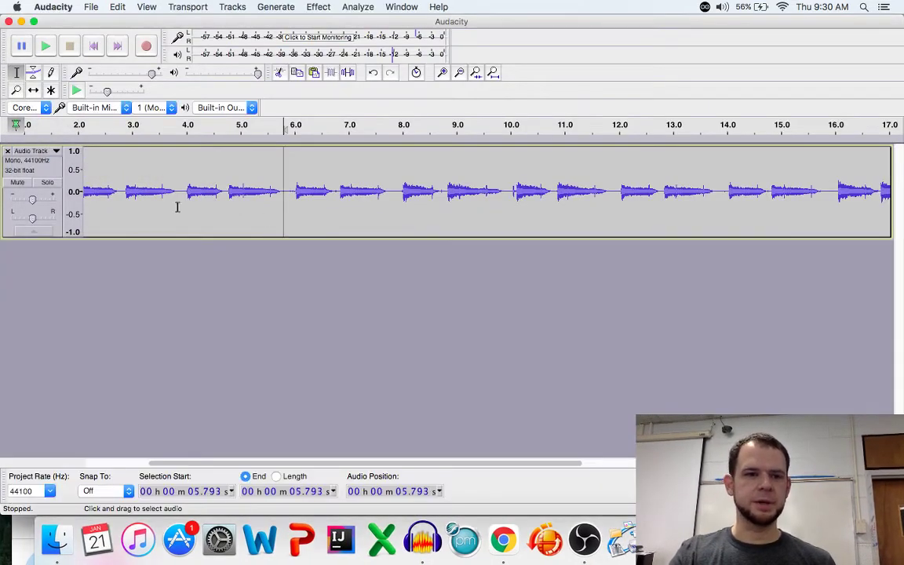
Export the track to the Desktop as a 32-bit float PCM WAV named teacher - Bass - student
{"action": "left_click", "coordinate": [90, 8]}
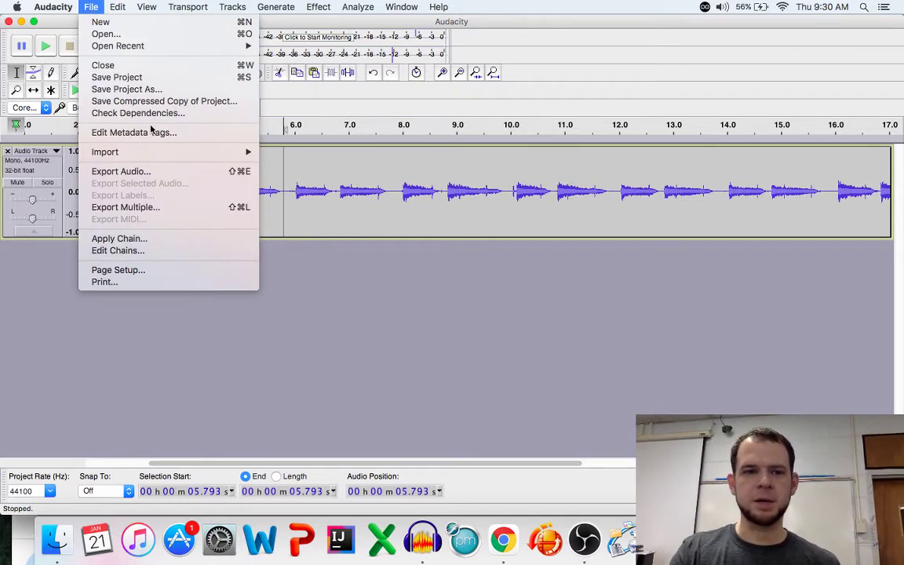
{"action": "left_click", "coordinate": [151, 171]}
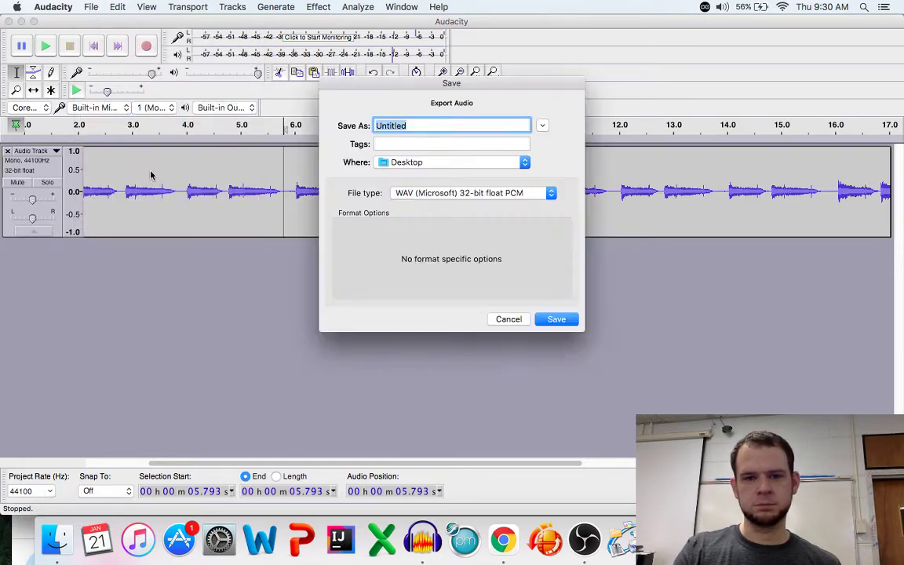
{"action": "left_click", "coordinate": [422, 200]}
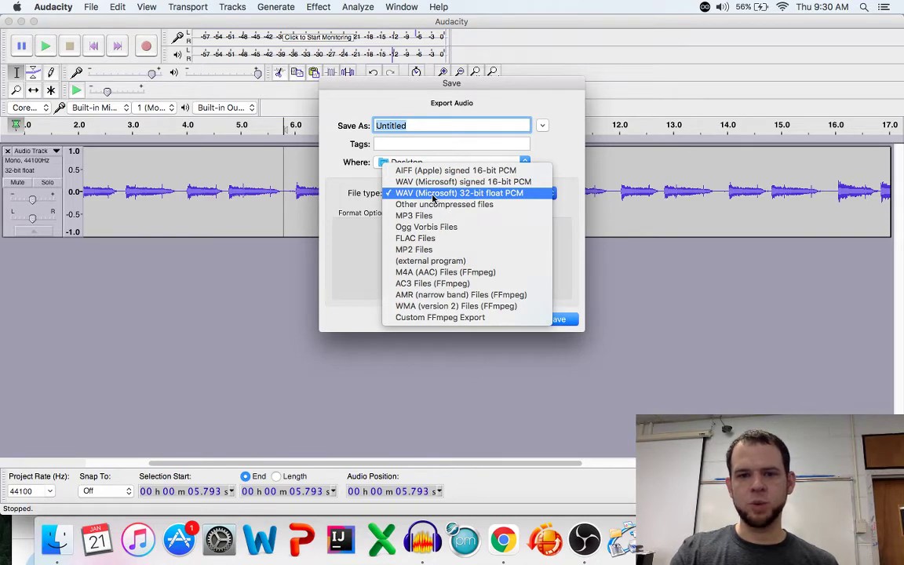
{"action": "left_click", "coordinate": [446, 193]}
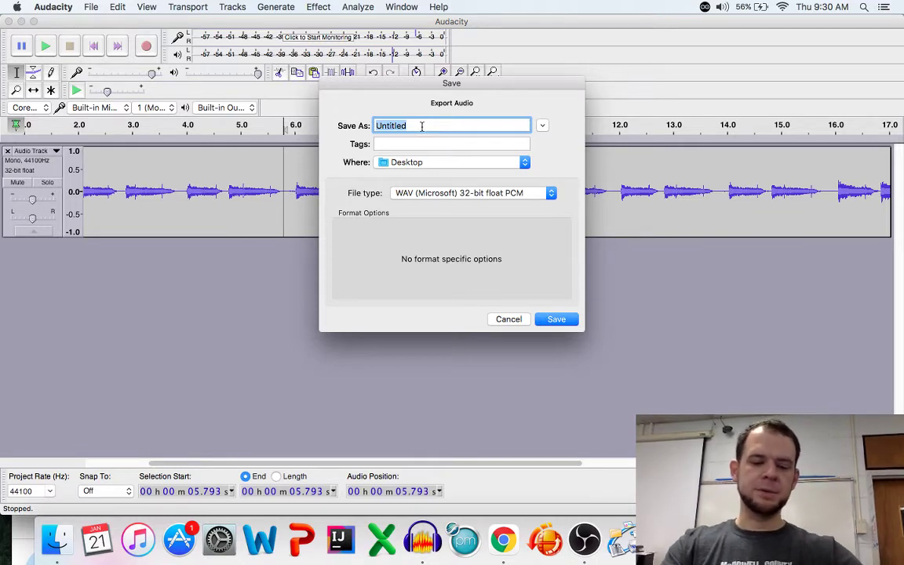
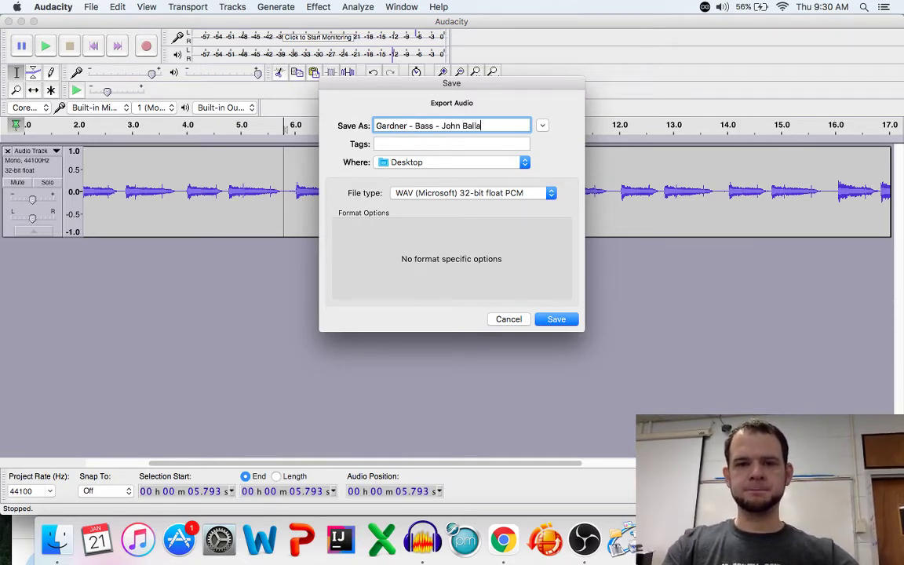
{"action": "left_click", "coordinate": [556, 319]}
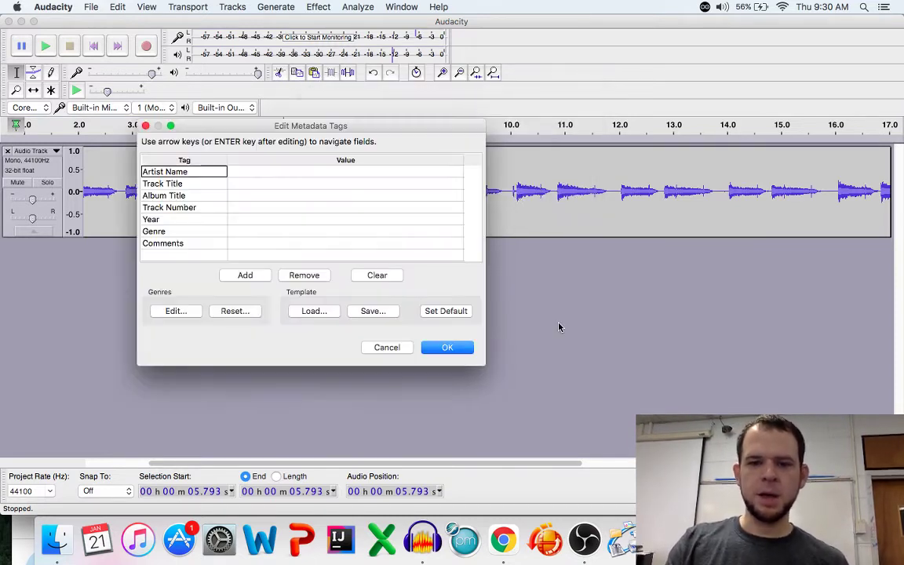
Accept the metadata tags unchanged and close the Audacity project without saving
{"action": "left_click", "coordinate": [448, 348]}
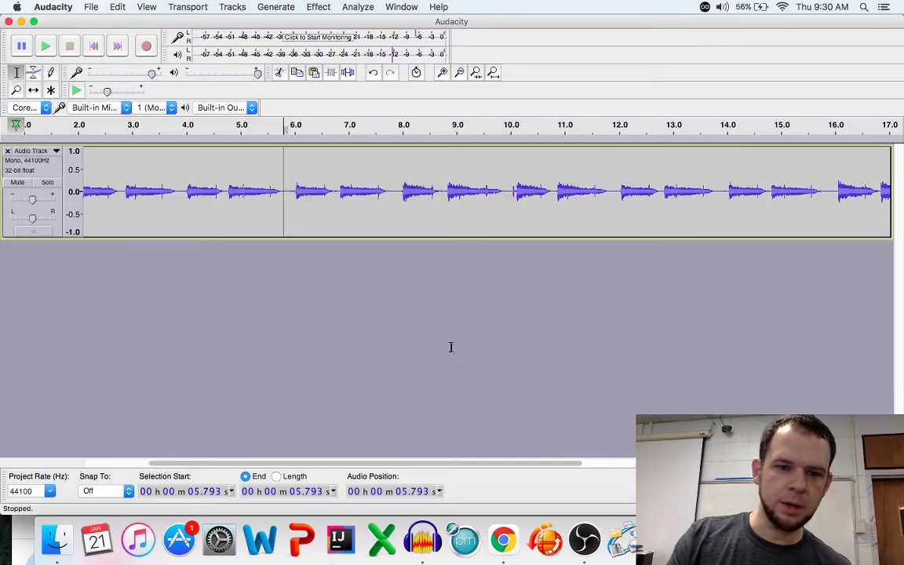
{"action": "left_click", "coordinate": [9, 21]}
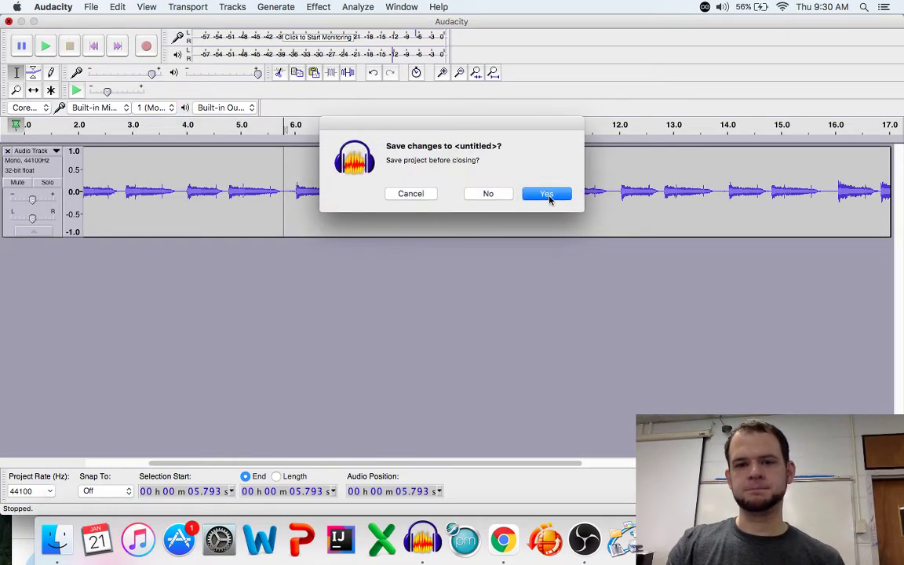
{"action": "left_click", "coordinate": [488, 194]}
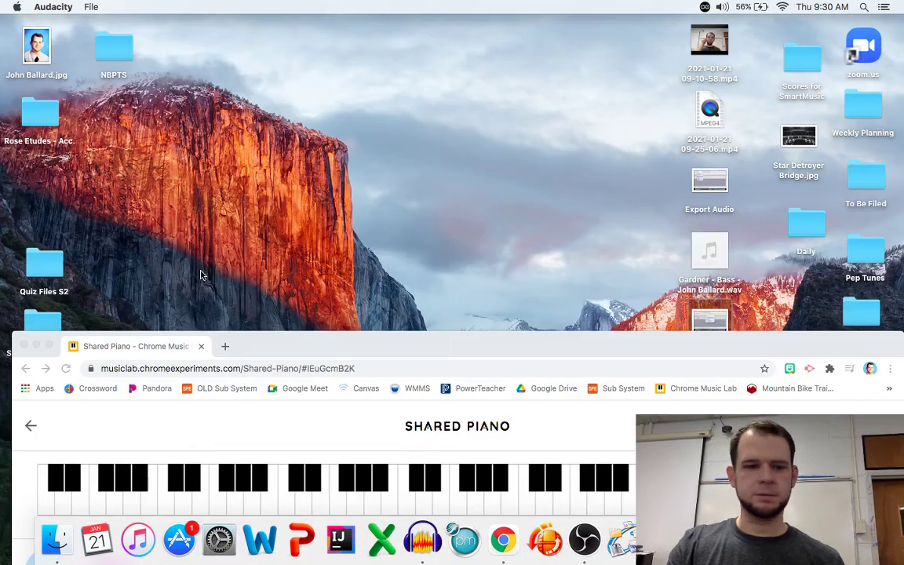
Minimize Chrome, move the exported WAV file toward the desktop centre, then bring Chrome back
{"action": "left_click", "coordinate": [36, 346]}
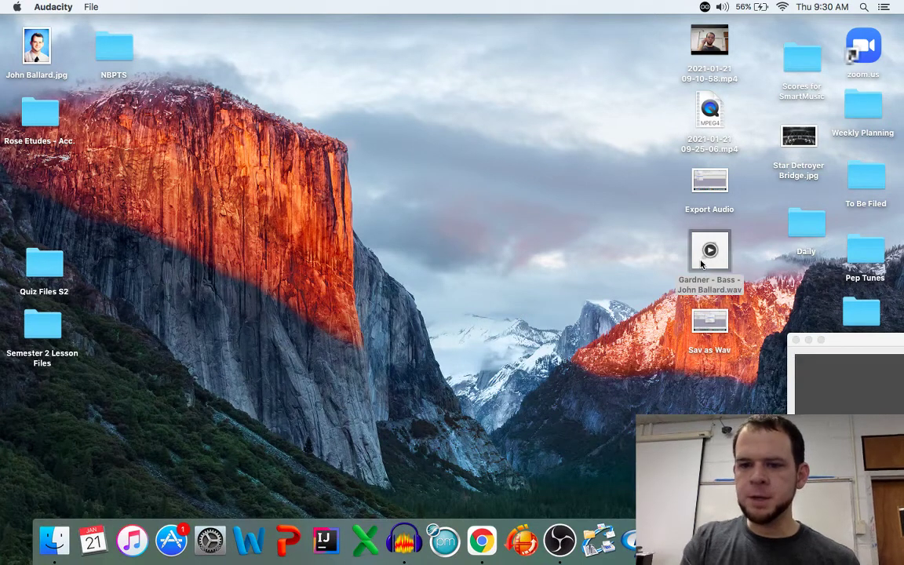
{"action": "left_click_drag", "start_coordinate": [687, 275], "coordinate": [253, 162]}
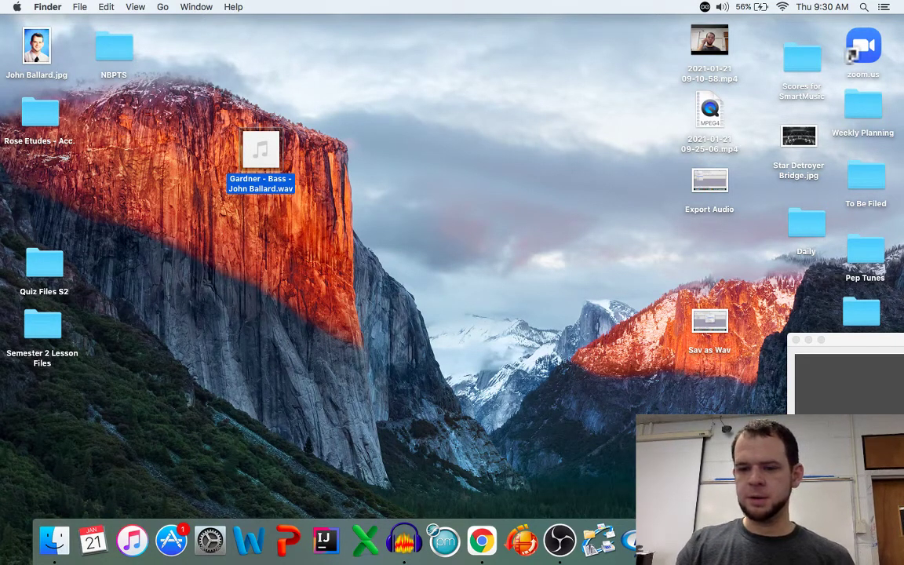
{"action": "left_click", "coordinate": [683, 541]}
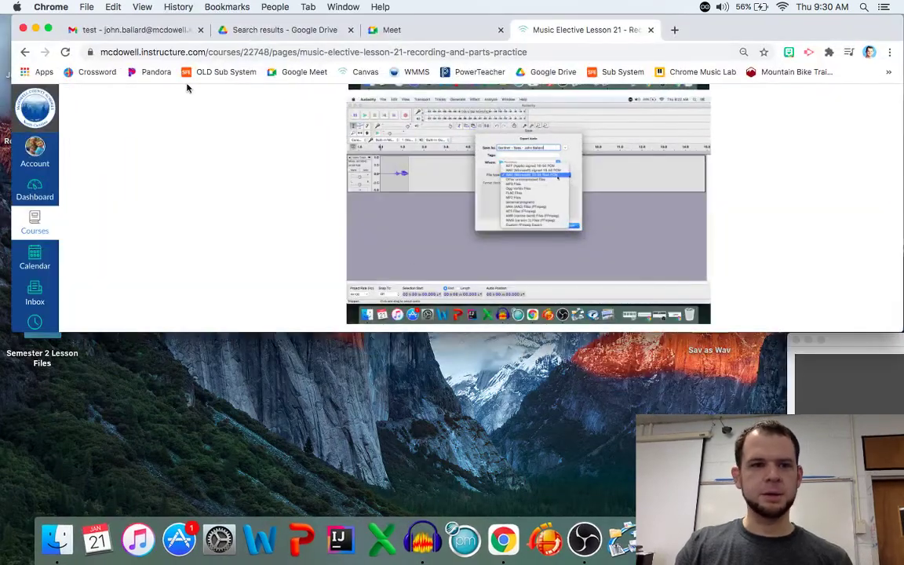
In Gmail, compose a new email to the student's own address with subject 'Gardner - Bass'
{"action": "left_click", "coordinate": [146, 31]}
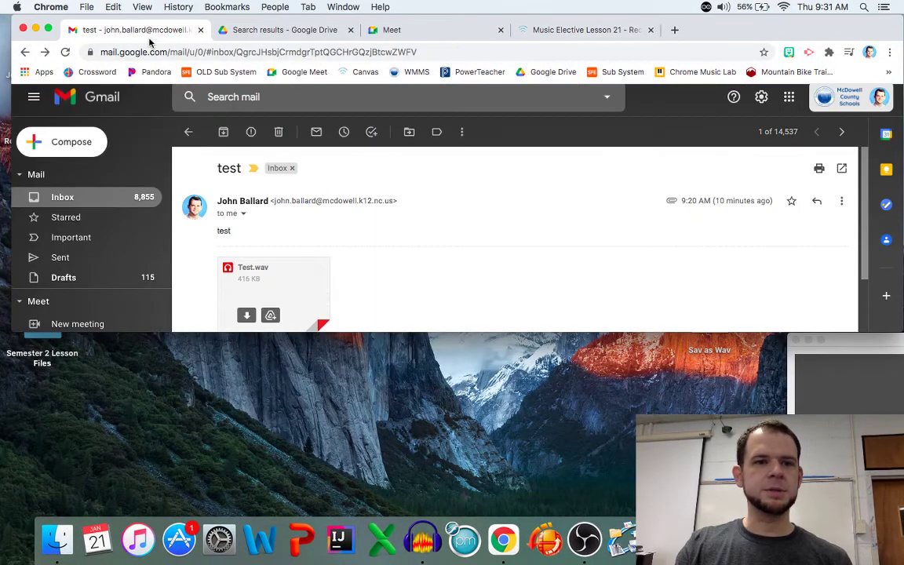
{"action": "left_click", "coordinate": [75, 203]}
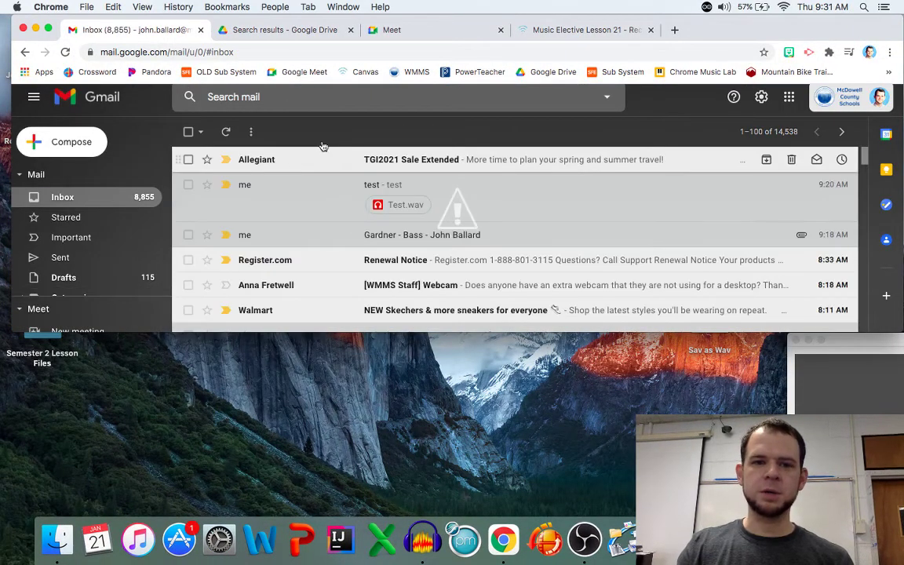
{"action": "left_click", "coordinate": [72, 143]}
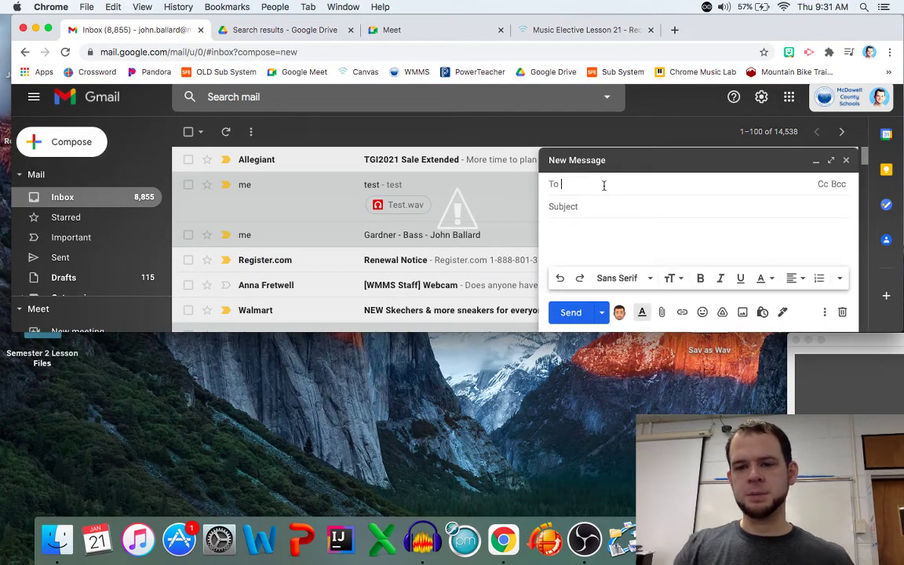
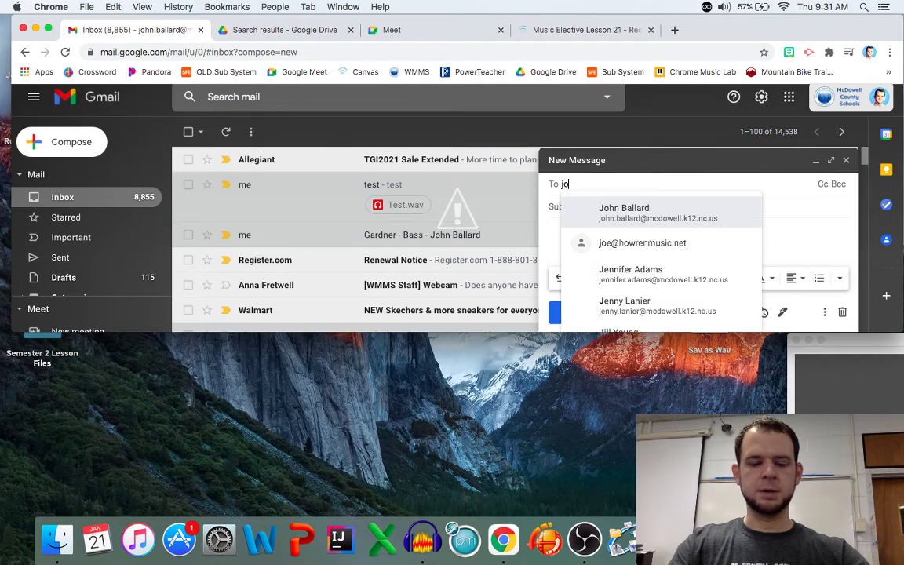
{"action": "left_click", "coordinate": [658, 212]}
{"action": "left_click", "coordinate": [642, 204]}
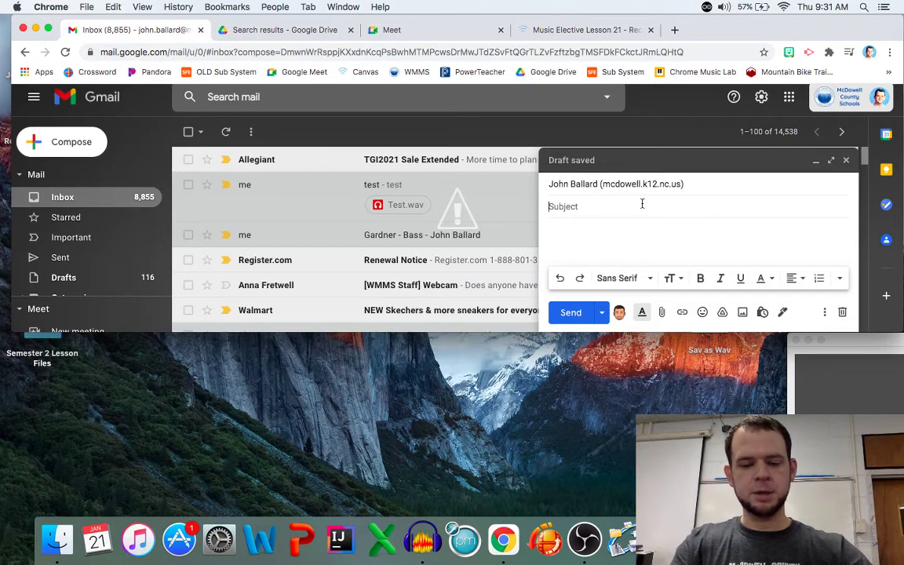
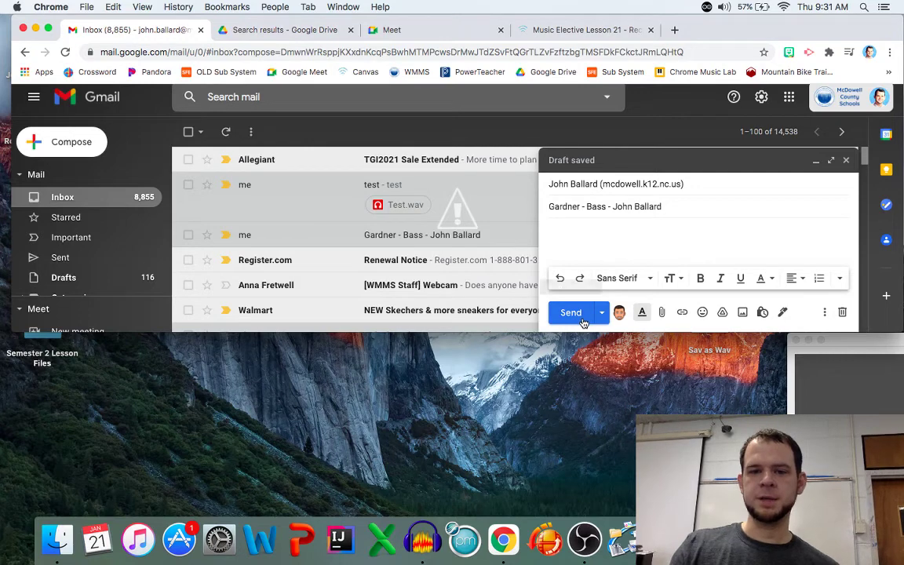
Attach the exported Gardner - Bass WAV file and send the email
{"action": "left_click", "coordinate": [662, 312]}
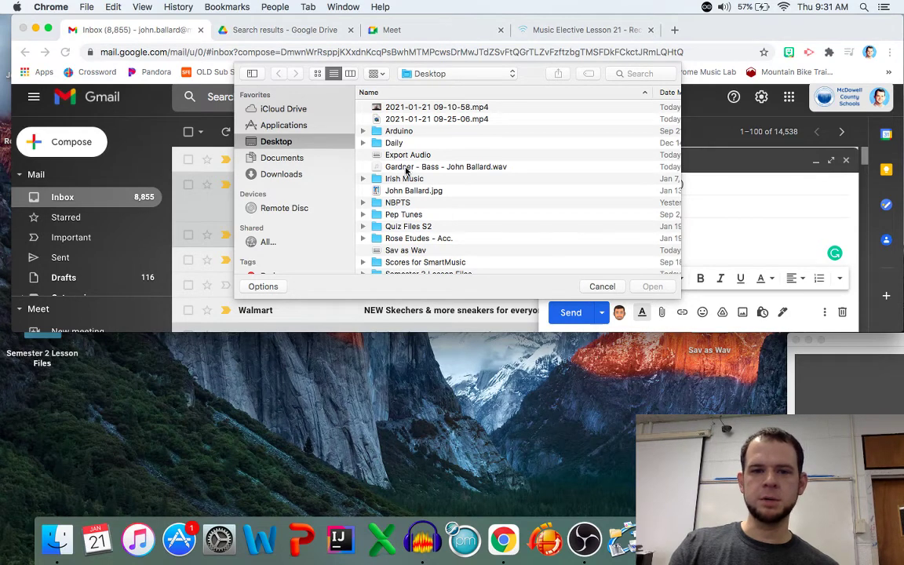
{"action": "left_click", "coordinate": [407, 168]}
{"action": "left_click", "coordinate": [649, 286]}
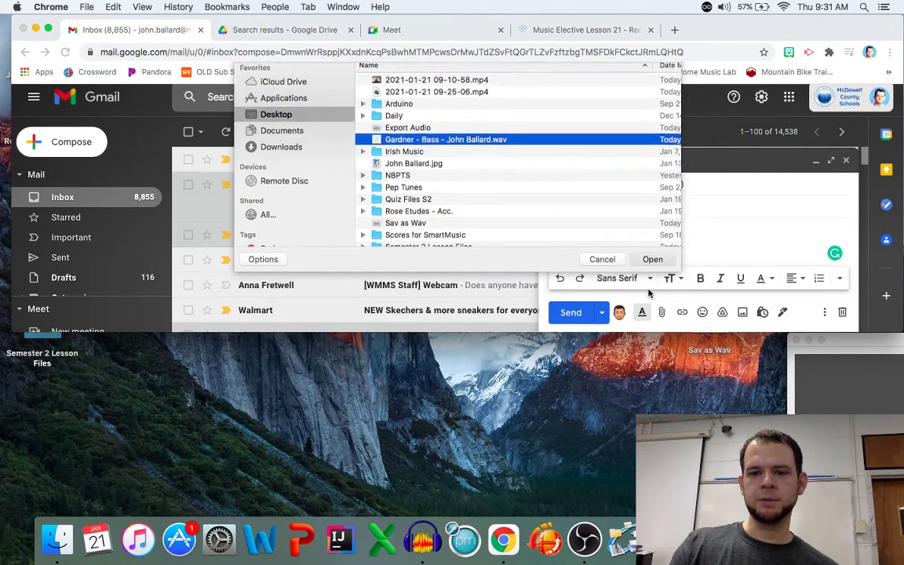
{"action": "left_click", "coordinate": [568, 313]}
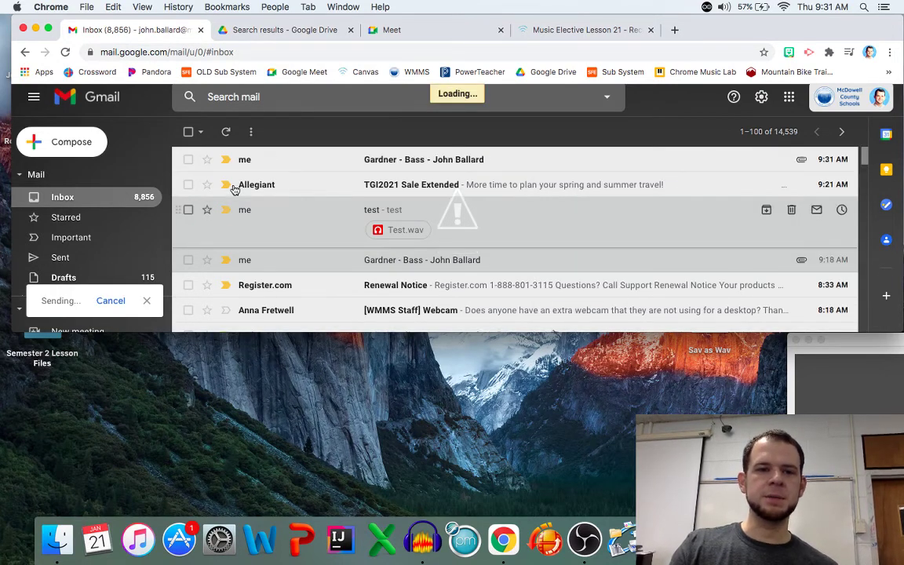
Open the received Gardner - Bass email, briefly play its WAV attachment, and close the preview
{"action": "left_click", "coordinate": [291, 174]}
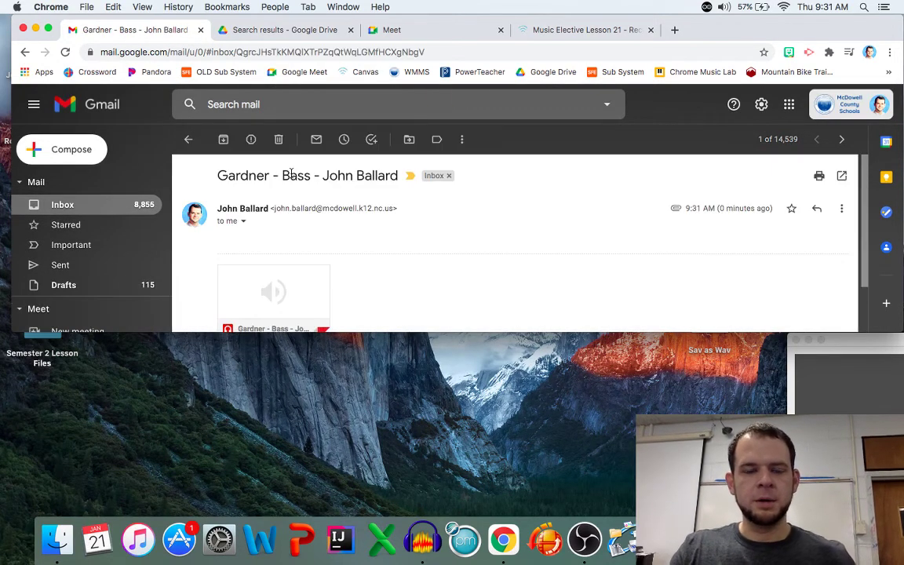
{"action": "scroll", "coordinate": [364, 246], "scroll_direction": "down", "scroll_amount": 2}
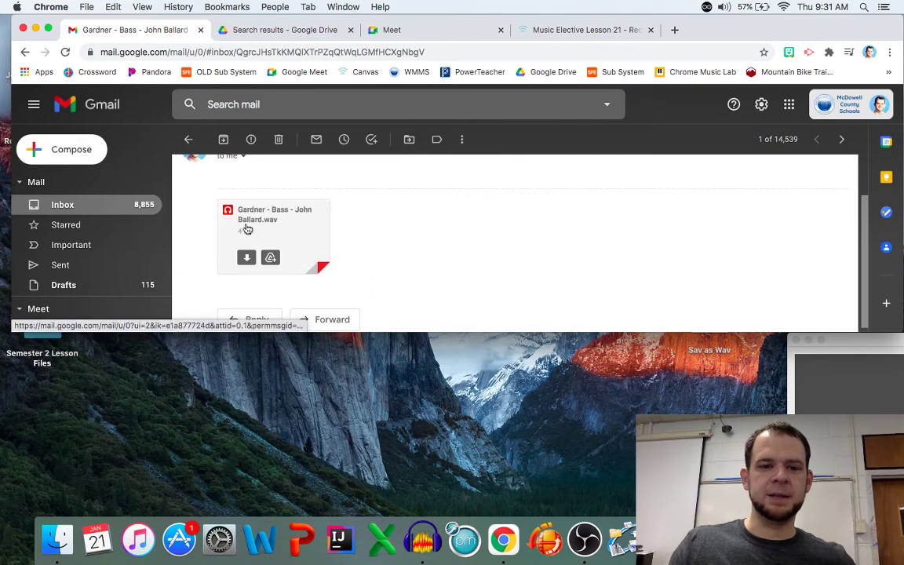
{"action": "left_click", "coordinate": [262, 229]}
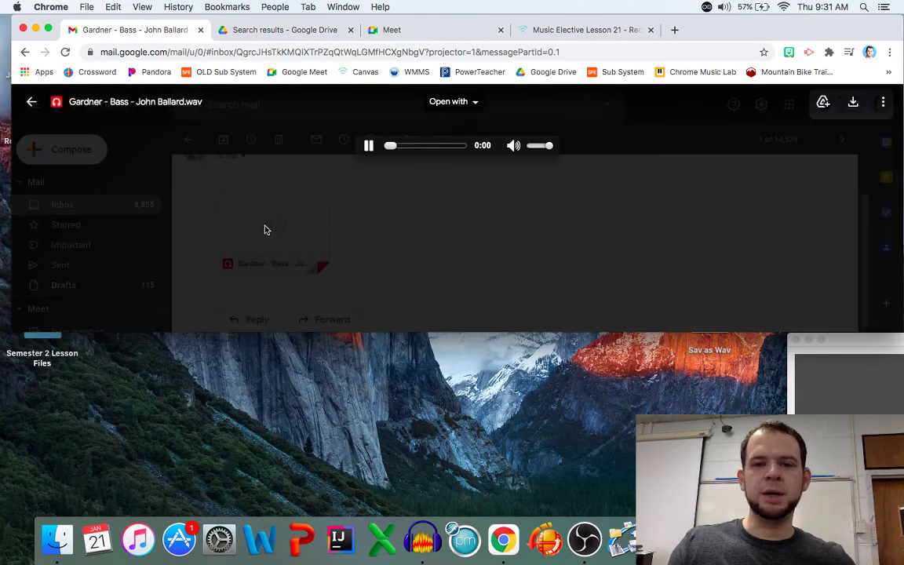
{"action": "left_click", "coordinate": [371, 147]}
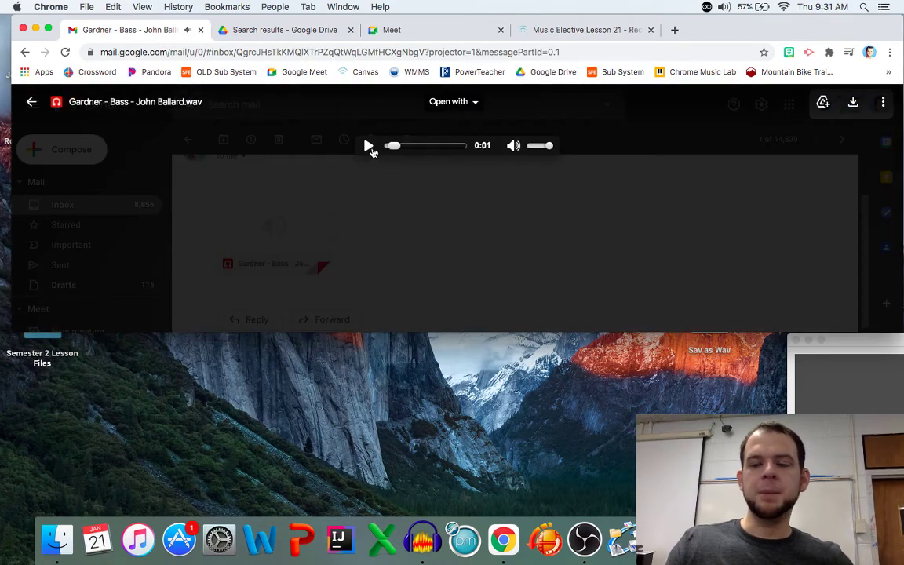
{"action": "left_click", "coordinate": [222, 181]}
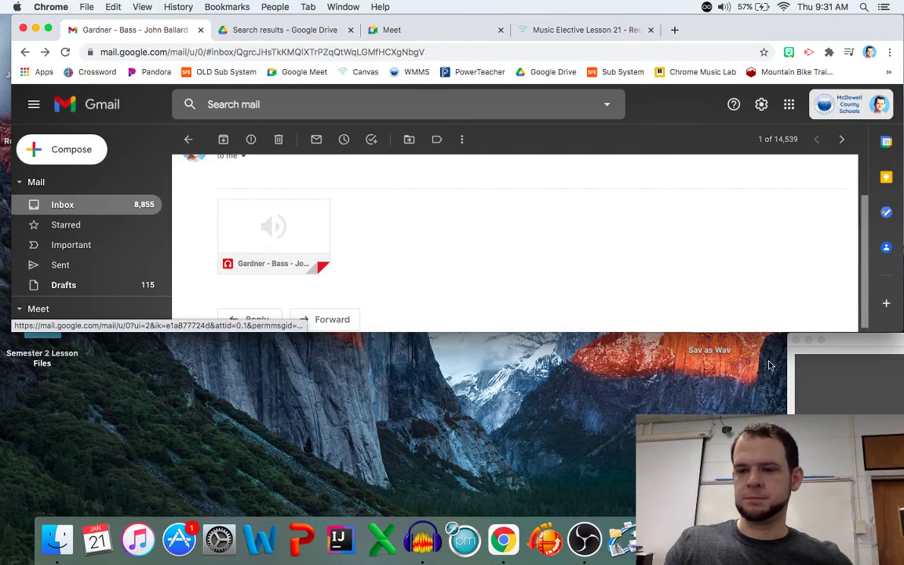
{"action": "left_click_drag", "start_coordinate": [866, 345], "coordinate": [380, 266]}
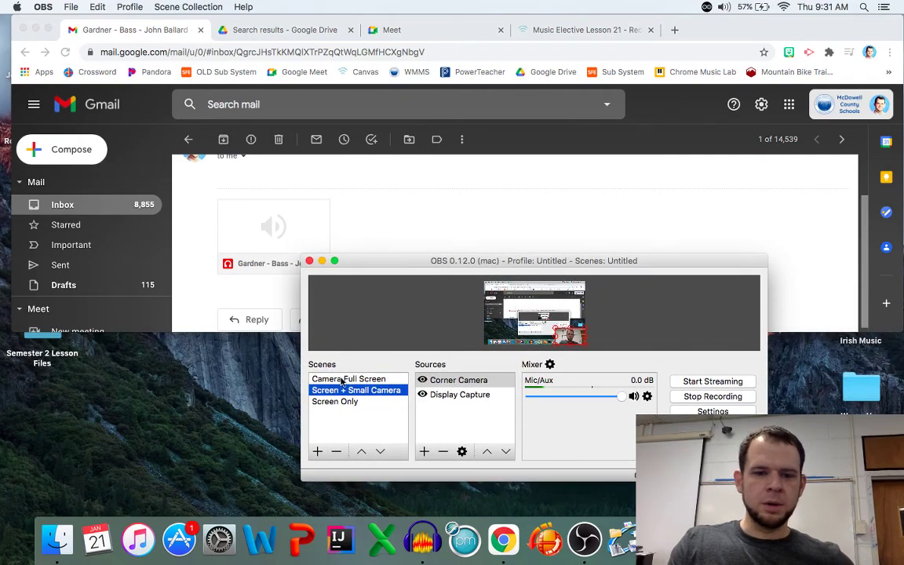
Pick the Camera Full Screen scene in the OBS Scenes list
{"action": "left_click", "coordinate": [346, 379]}
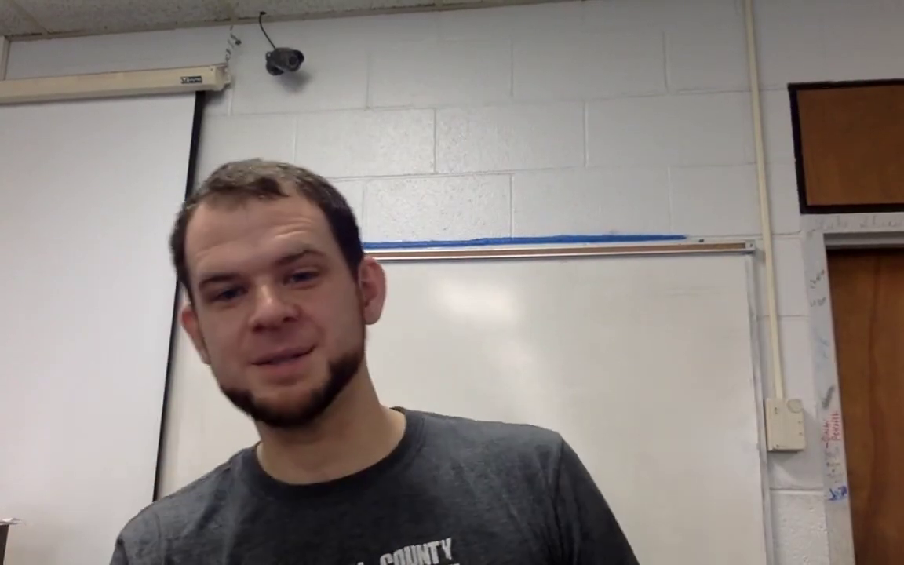